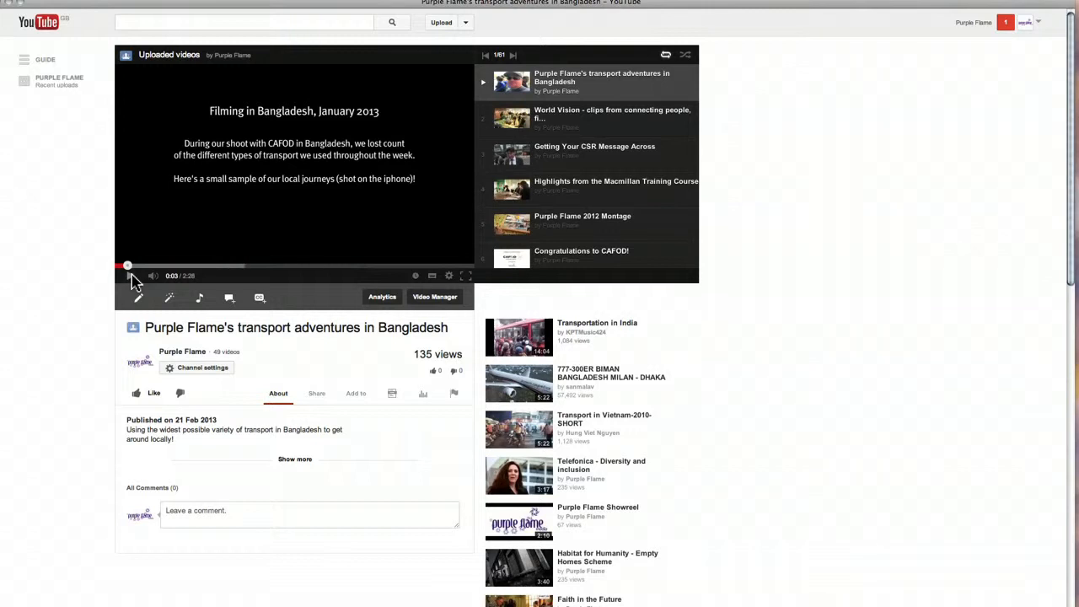
# Play the Bangladesh transport video at a lower volume with English automatic captions turned on, and pause at 0:42
pyautogui.click(131, 276)
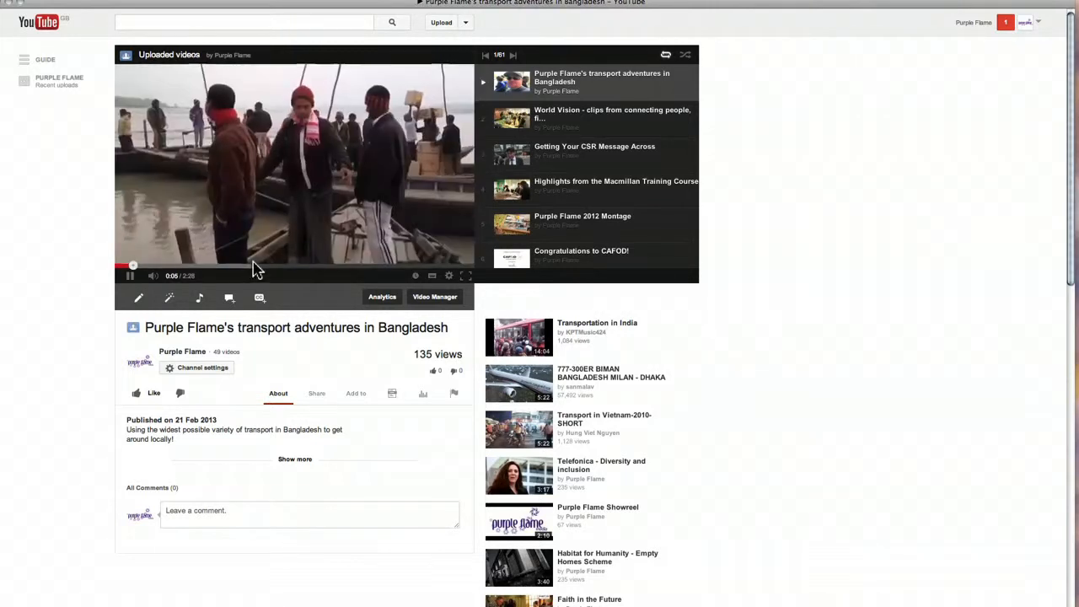
pyautogui.moveTo(155, 276)
pyautogui.moveTo(192, 277); pyautogui.dragTo(177, 277)
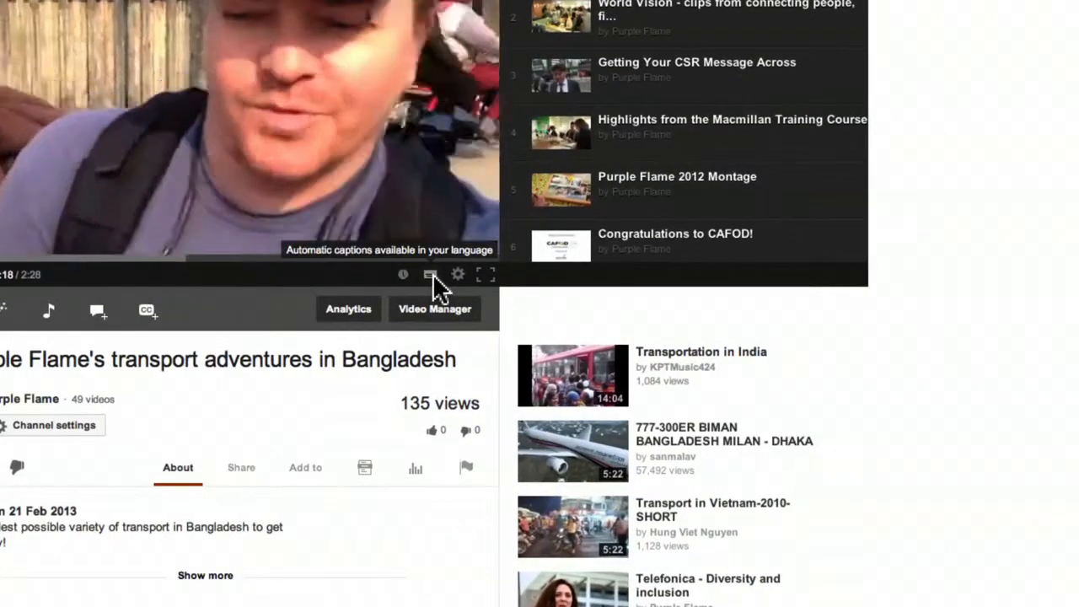
pyautogui.click(432, 275)
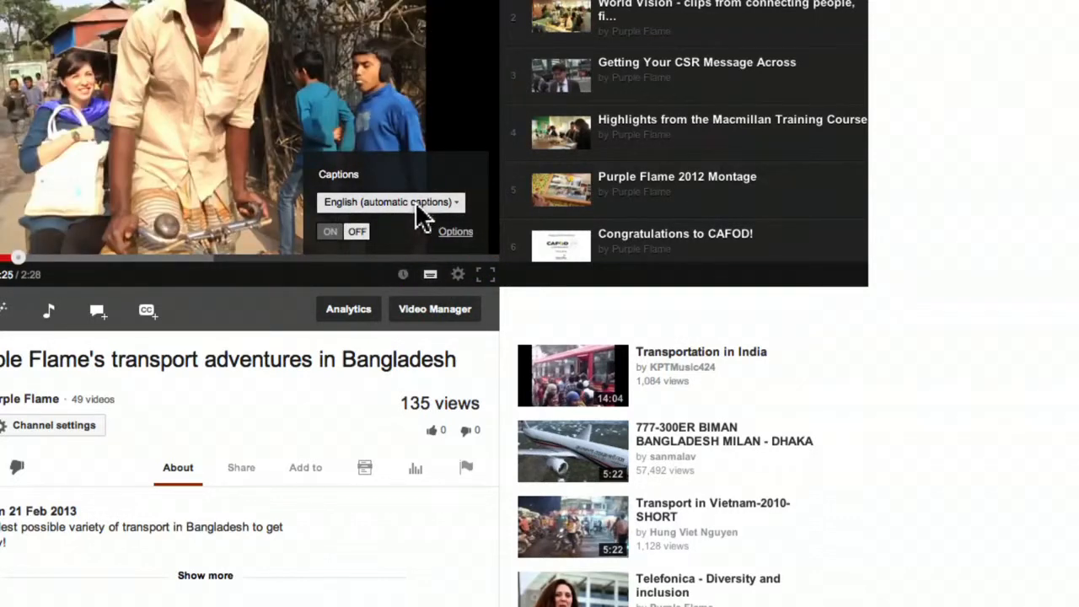
pyautogui.click(336, 229)
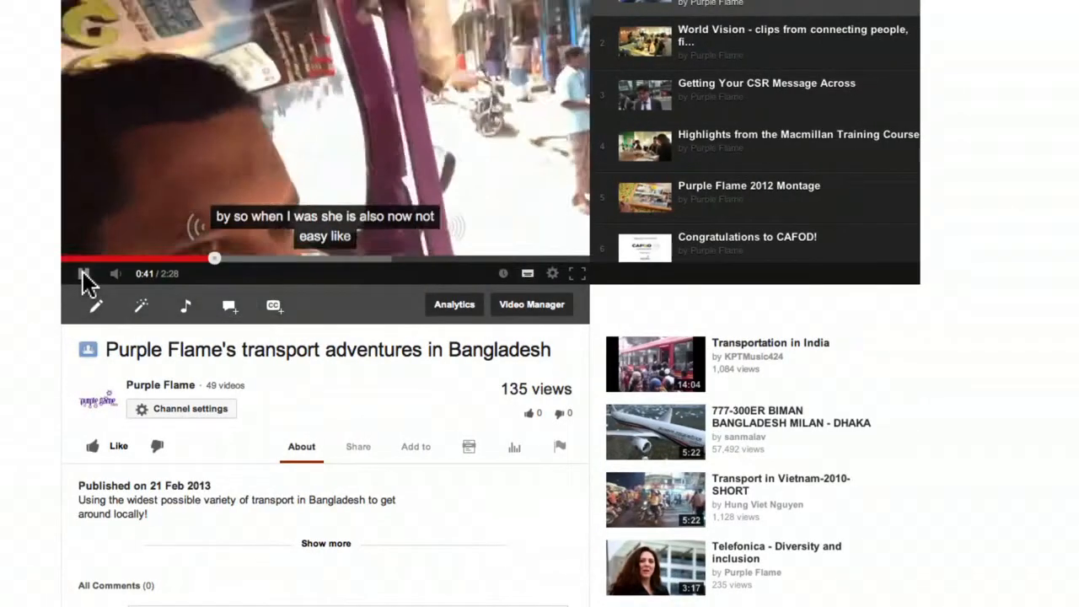
pyautogui.click(83, 273)
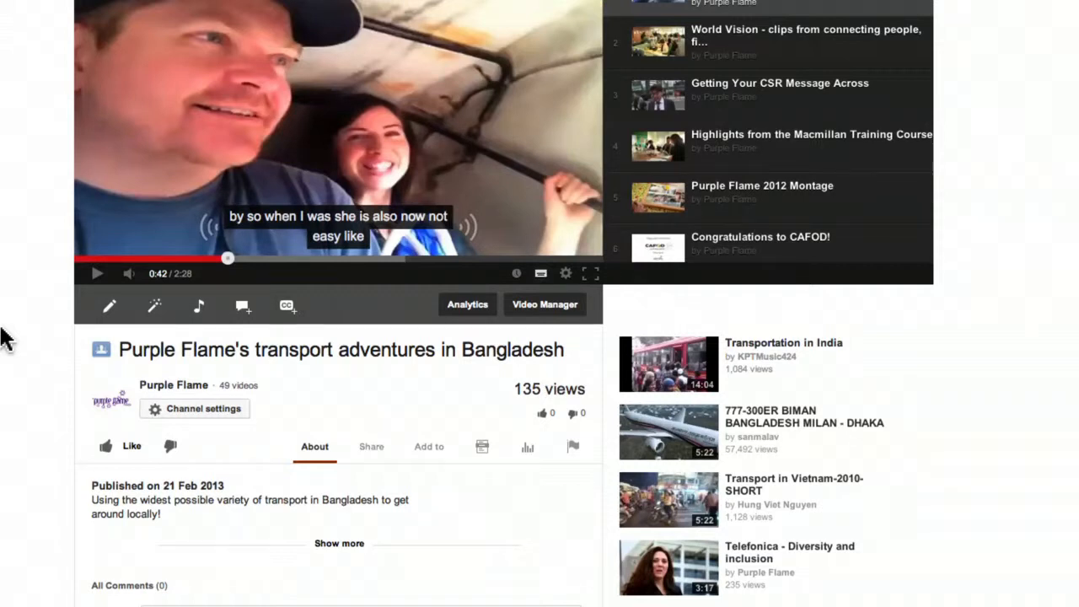
# Replay the captioned part of the video from about 0:17 with the volume raised, and pause at 0:45
pyautogui.click(139, 258)
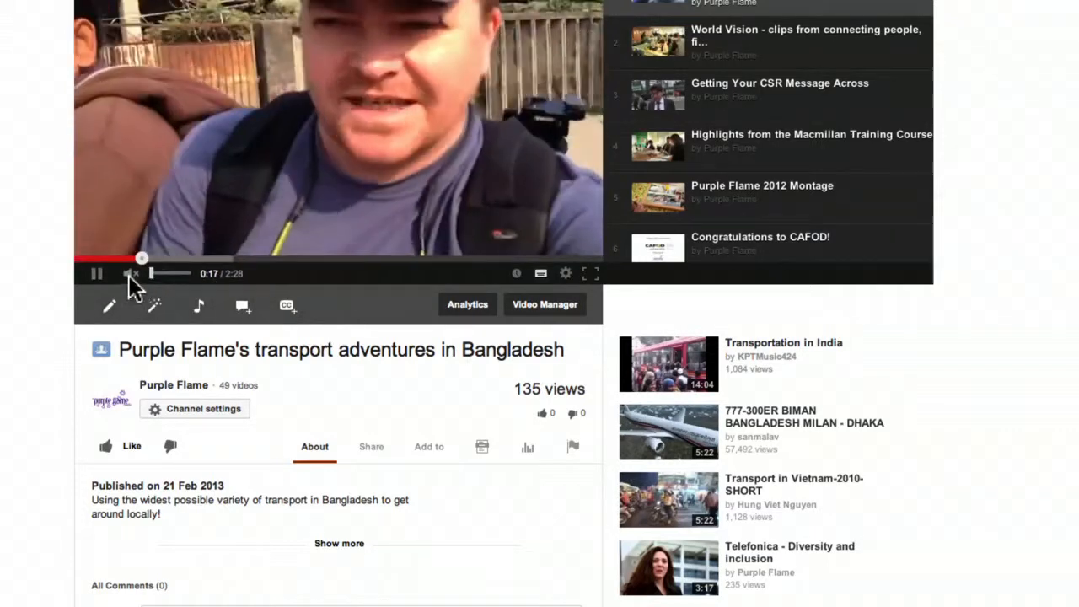
pyautogui.moveTo(151, 275); pyautogui.dragTo(165, 276)
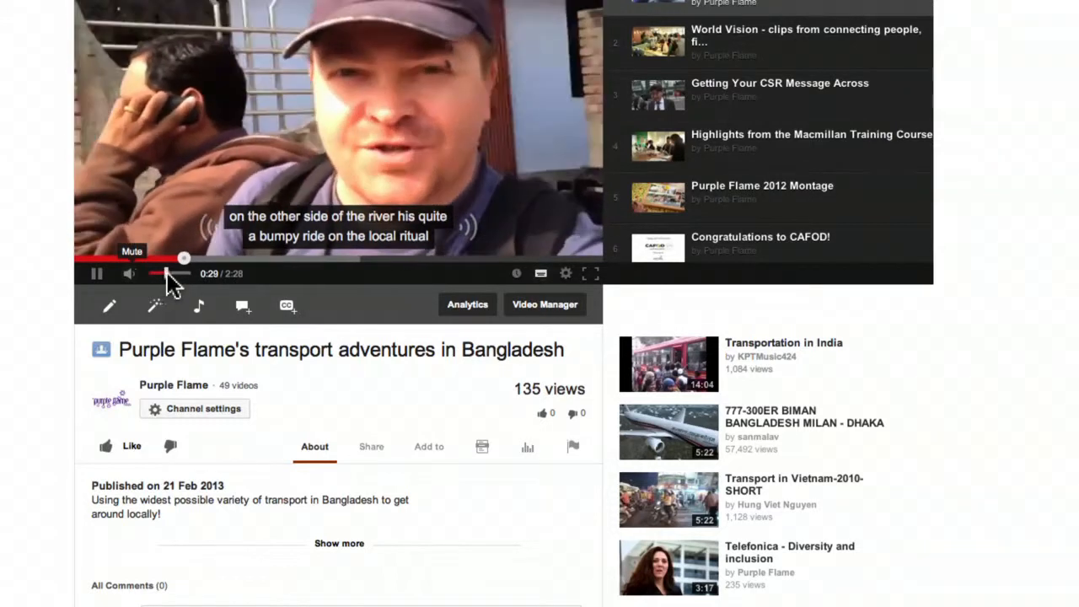
pyautogui.moveTo(167, 279); pyautogui.dragTo(187, 278)
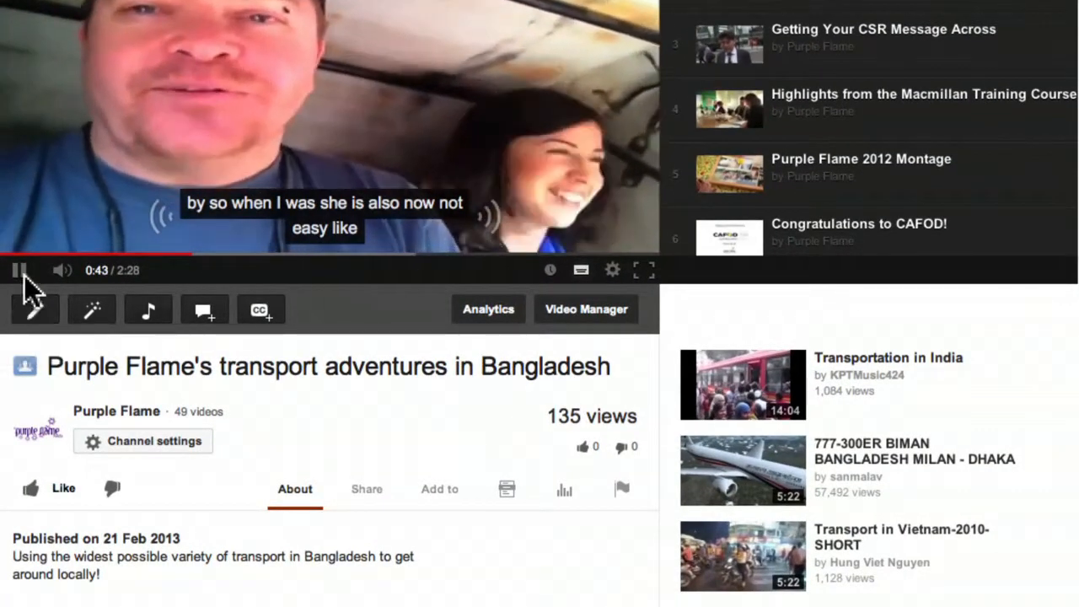
pyautogui.click(23, 277)
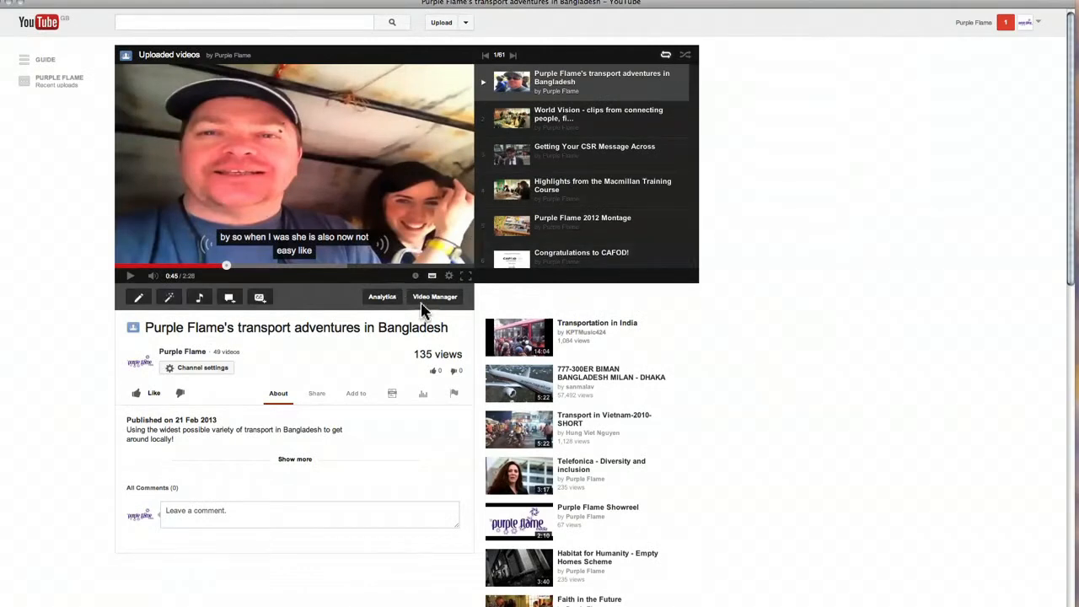
# Go to the captions editor for the Bangladesh transport video and open its automatic English track
pyautogui.click(442, 302)
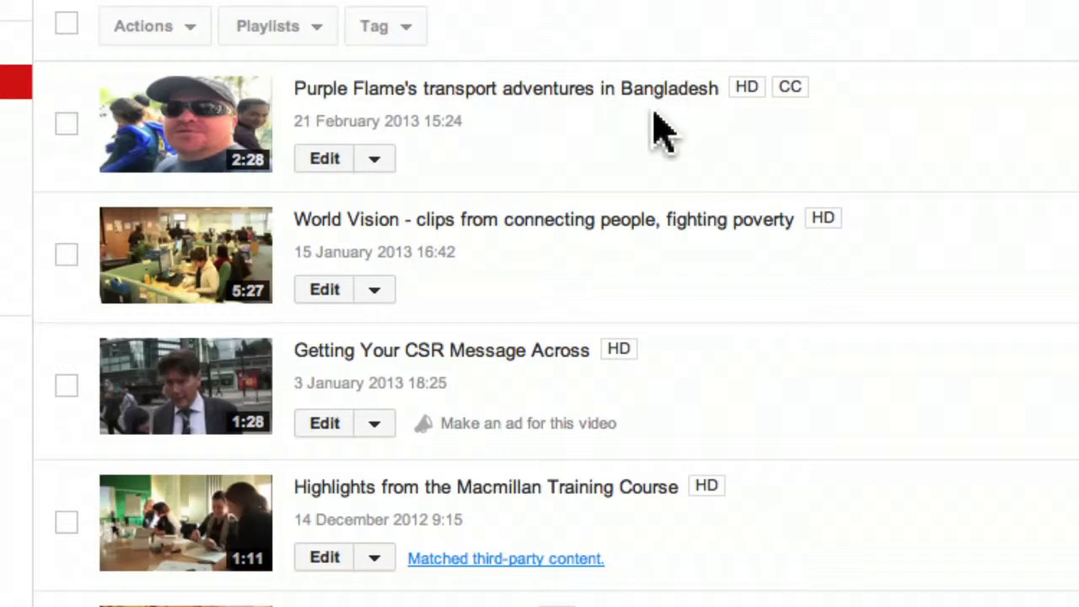
pyautogui.click(371, 168)
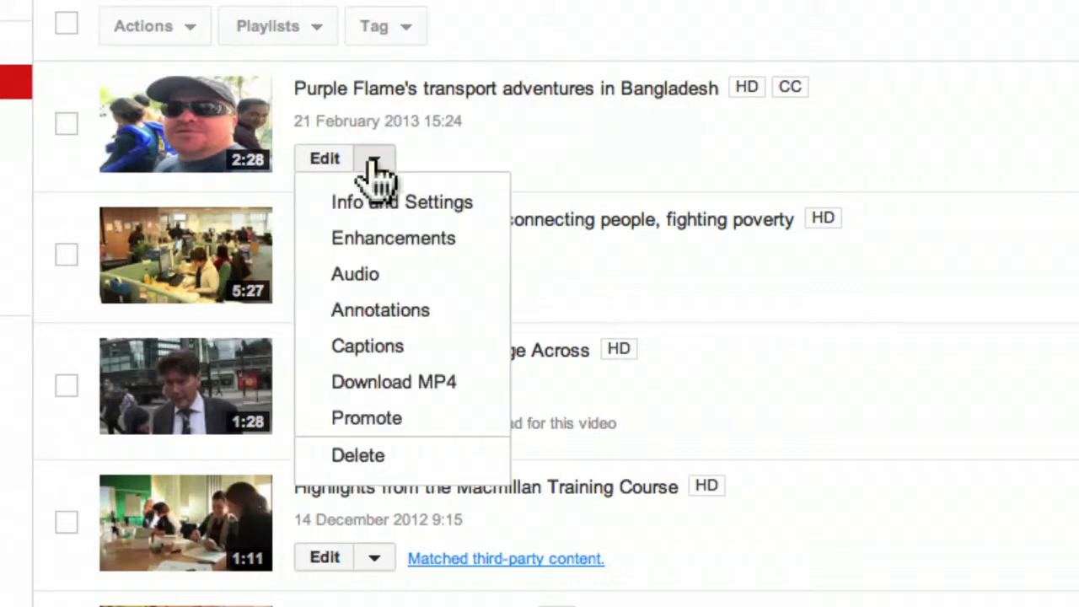
pyautogui.click(375, 348)
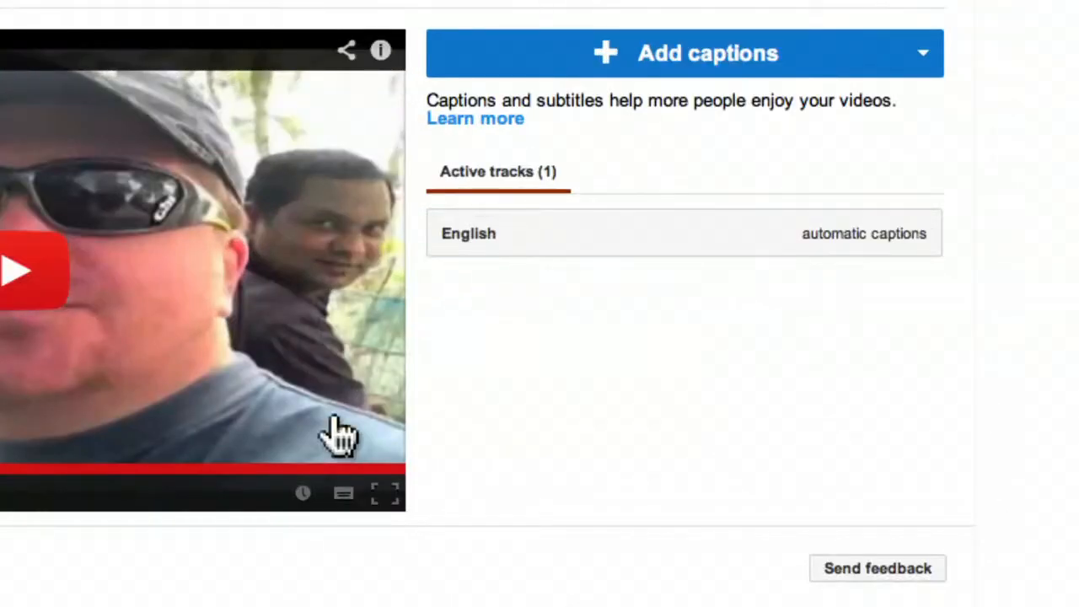
pyautogui.click(493, 243)
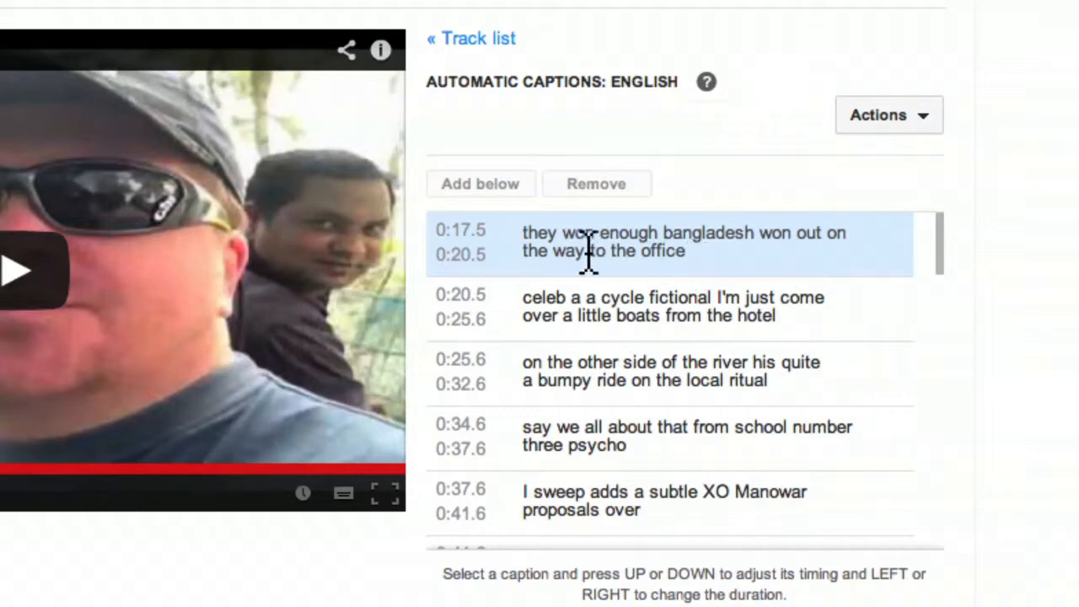
pyautogui.click(650, 305)
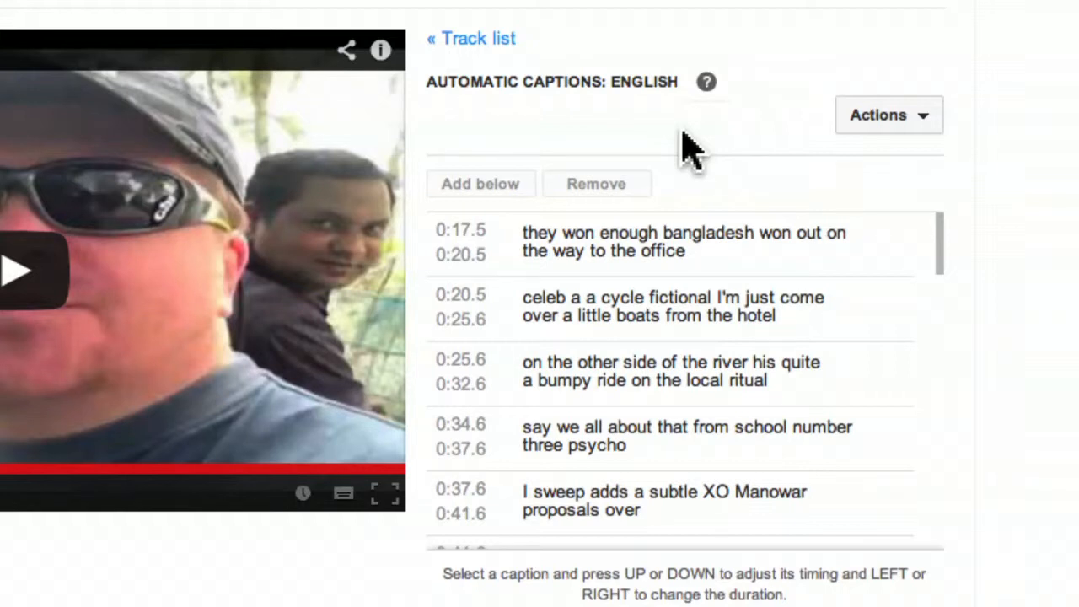
# Disable the automatic English caption track and try turning captions on in the video player
pyautogui.click(891, 127)
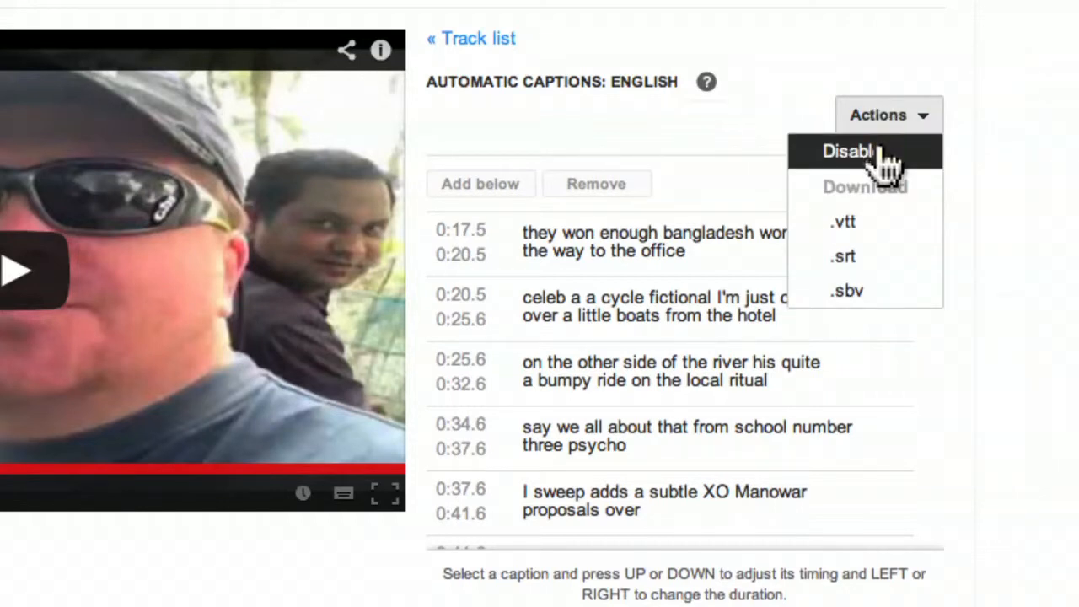
pyautogui.click(882, 153)
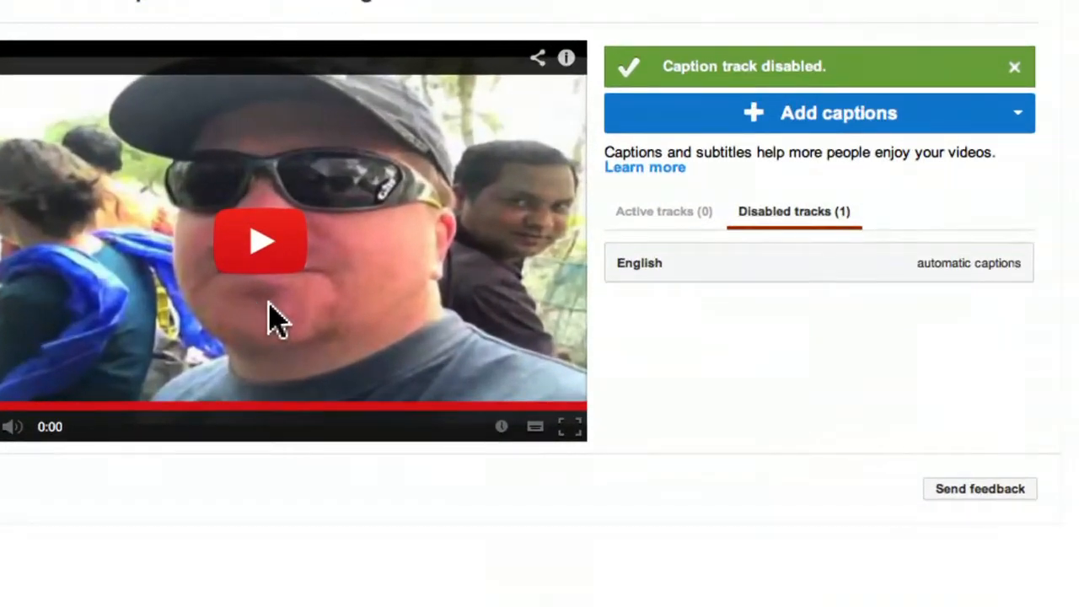
pyautogui.click(536, 430)
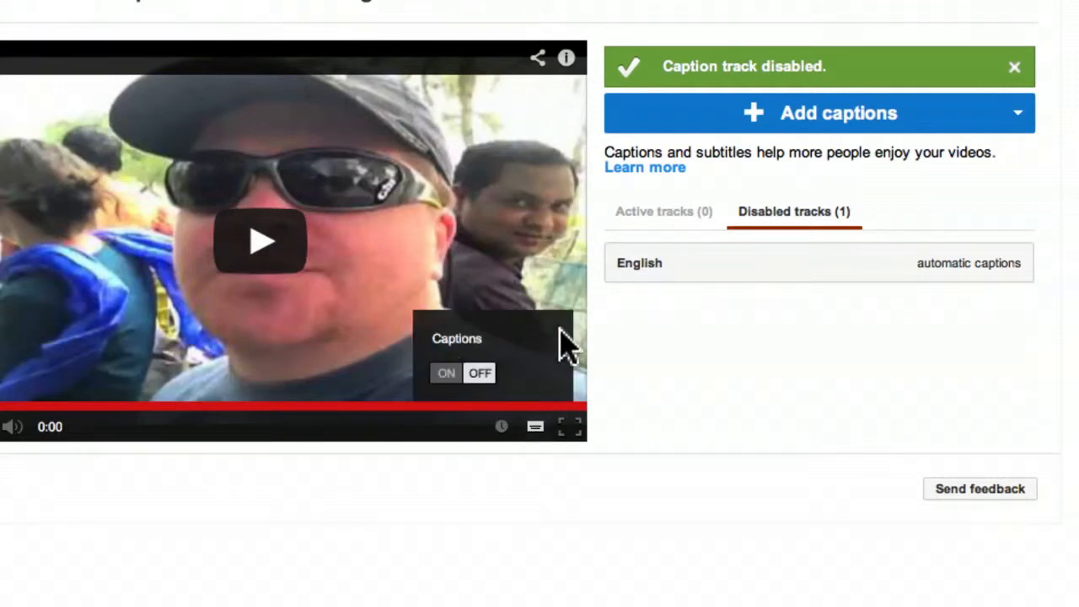
pyautogui.click(446, 373)
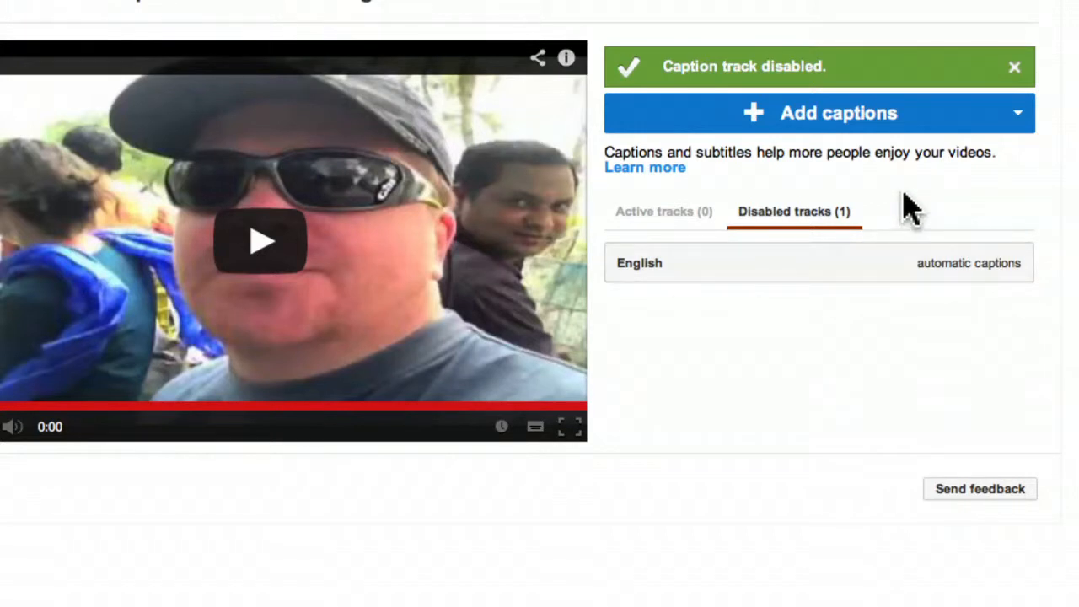
# Reopen the disabled automatic English caption track and activate it again
pyautogui.click(668, 275)
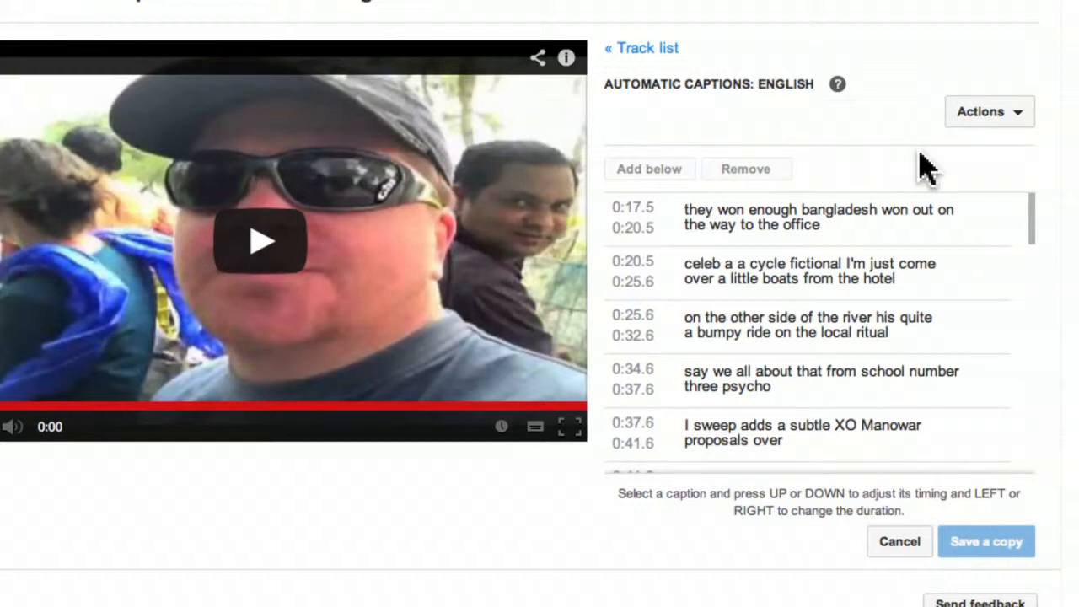
pyautogui.click(990, 118)
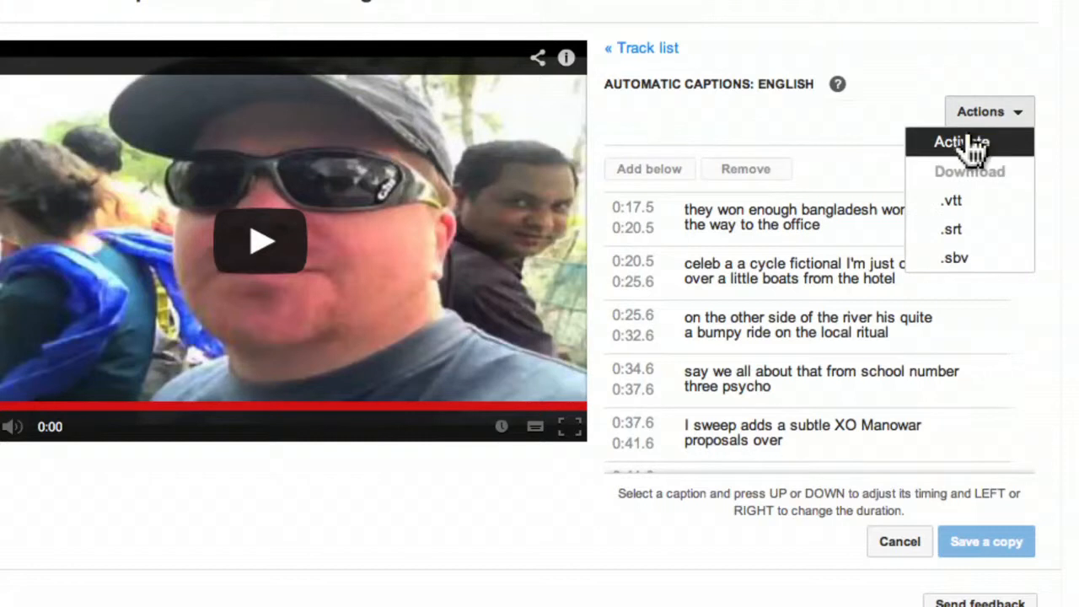
pyautogui.click(972, 143)
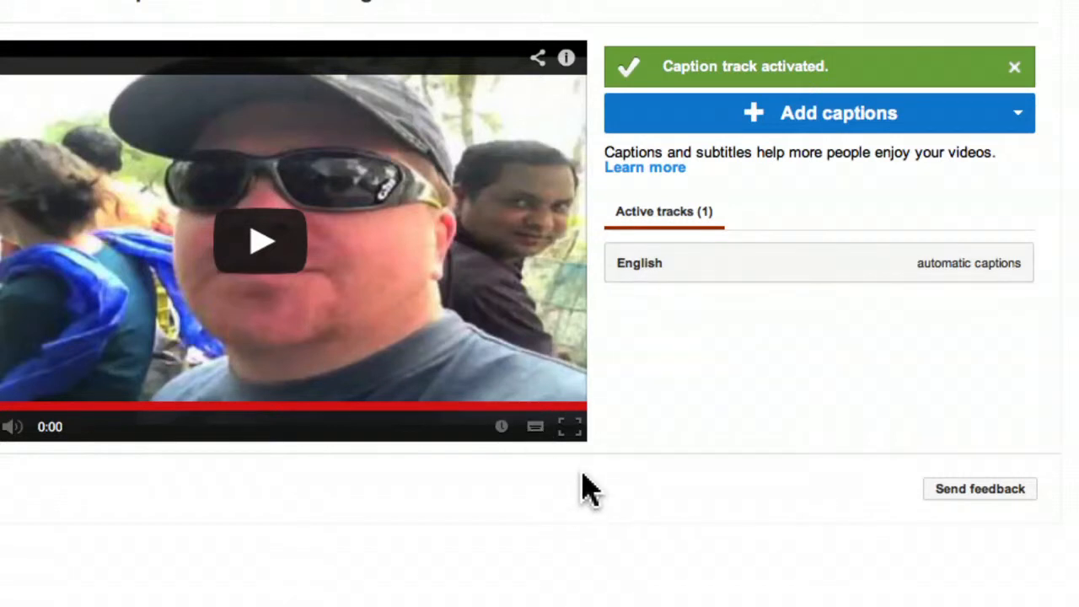
# Open the automatic English track for editing, play the video through its first caption, and pause at 0:20
pyautogui.click(639, 274)
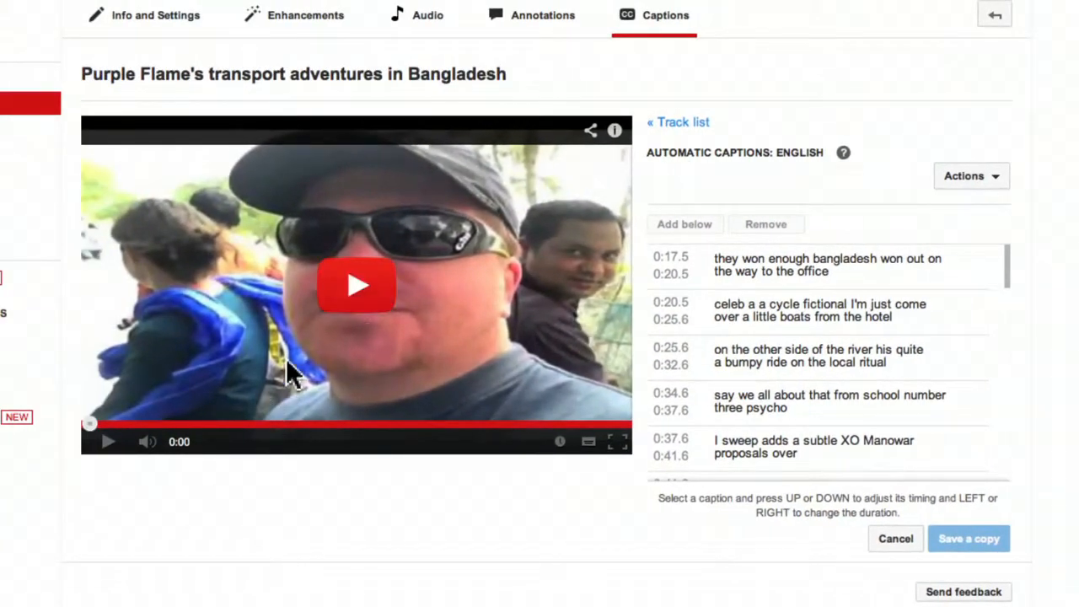
pyautogui.click(107, 442)
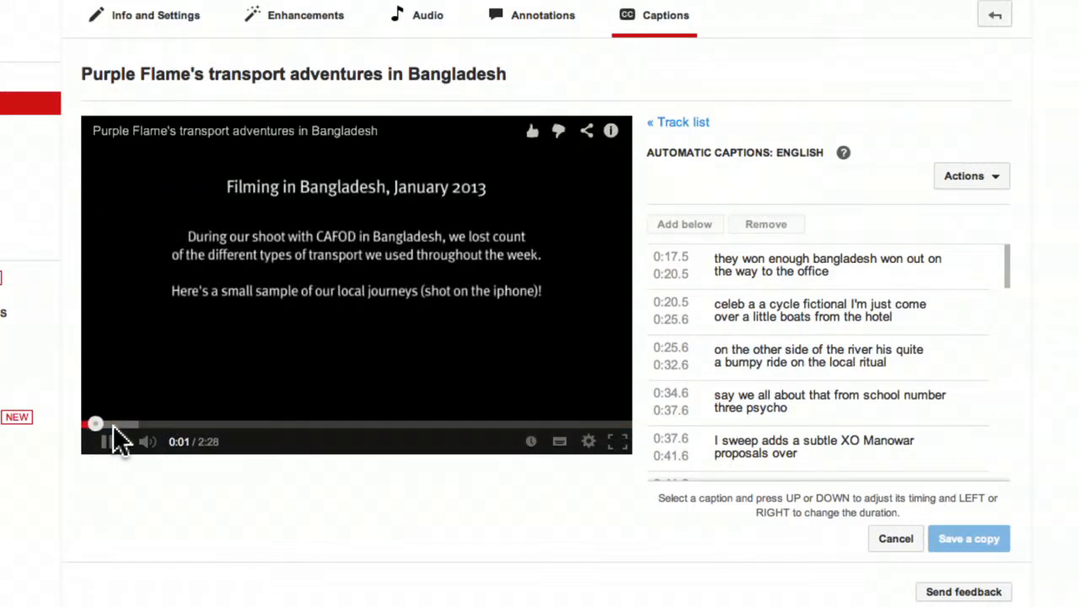
pyautogui.click(134, 424)
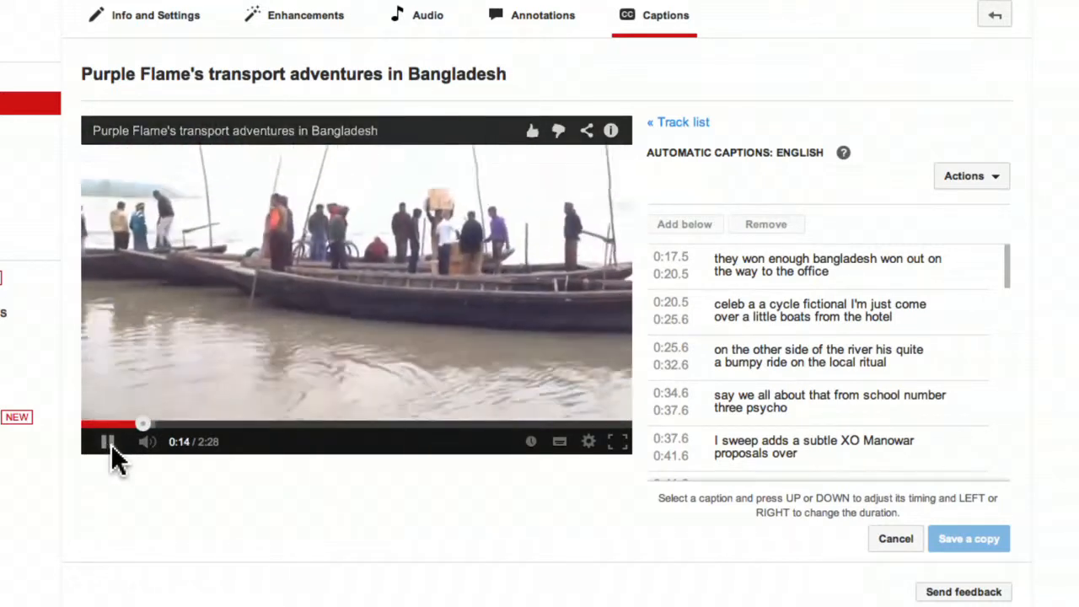
pyautogui.moveTo(163, 446)
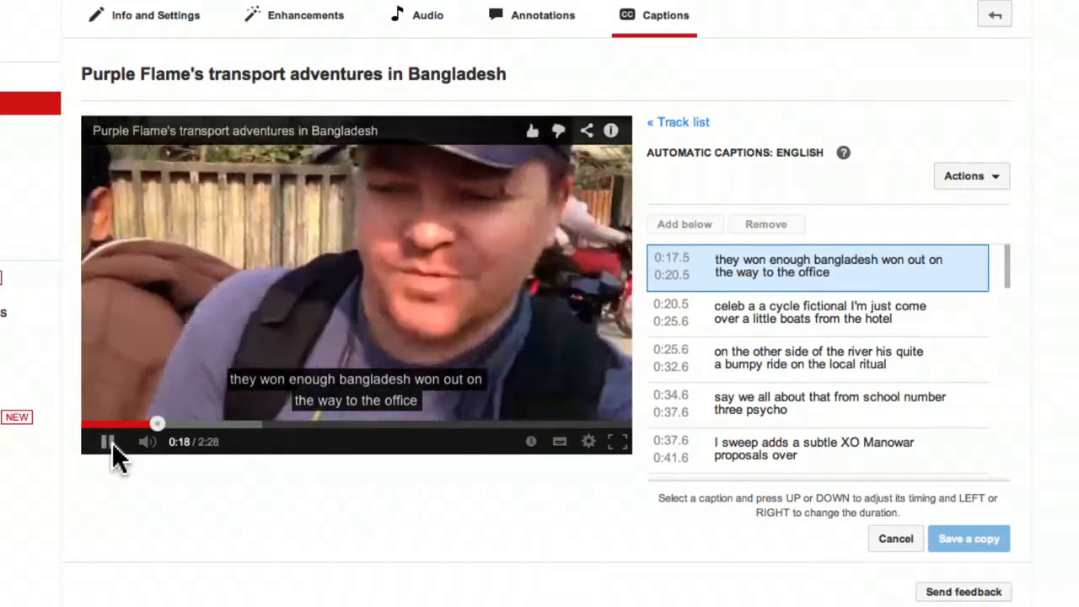
pyautogui.click(108, 441)
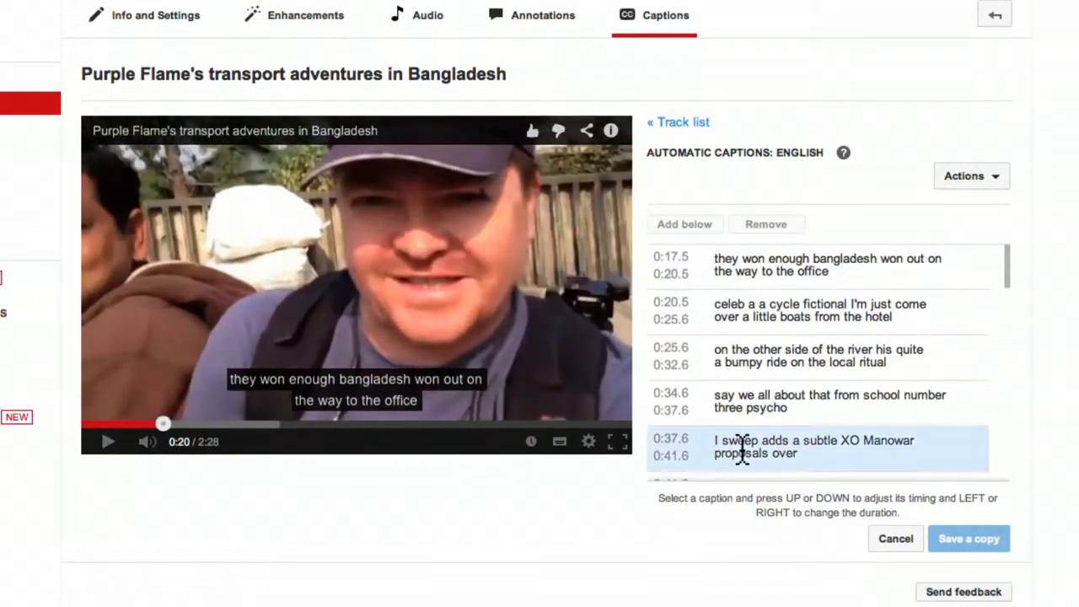
# Replace the opening words of the first caption with "This is day one in"
pyautogui.click(833, 273)
pyautogui.moveTo(715, 261); pyautogui.dragTo(781, 259)
pyautogui.press('BackSpace')
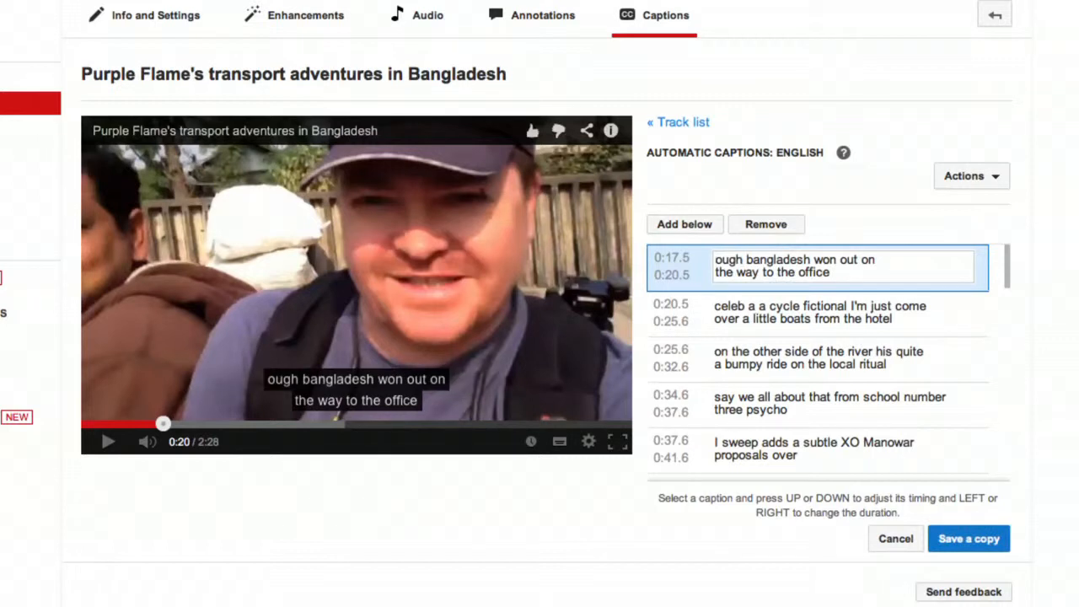
pyautogui.write('This is dayu one')
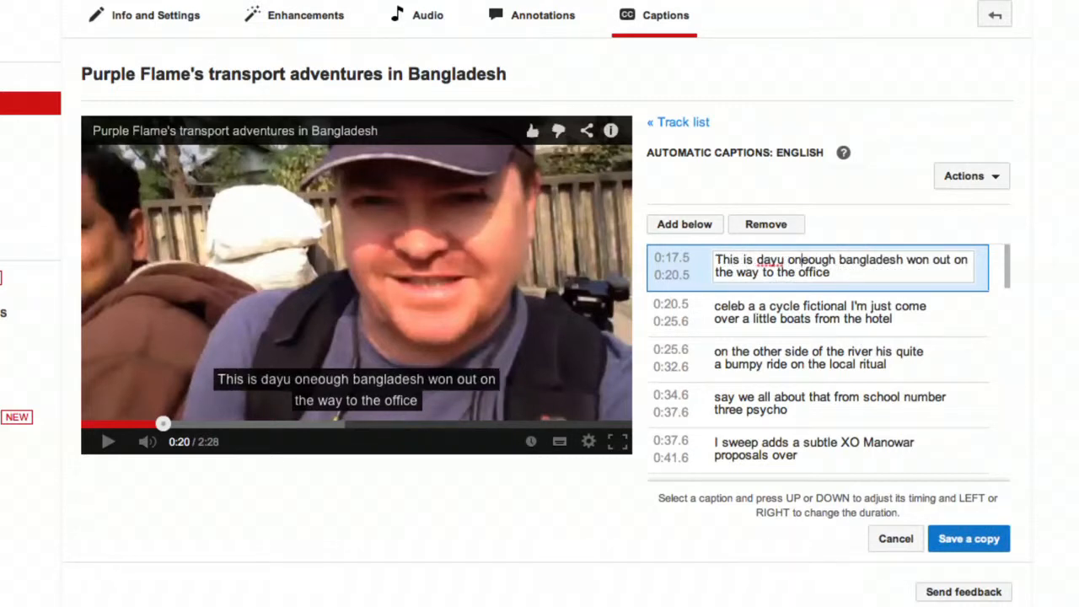
pyautogui.press('BackSpace')
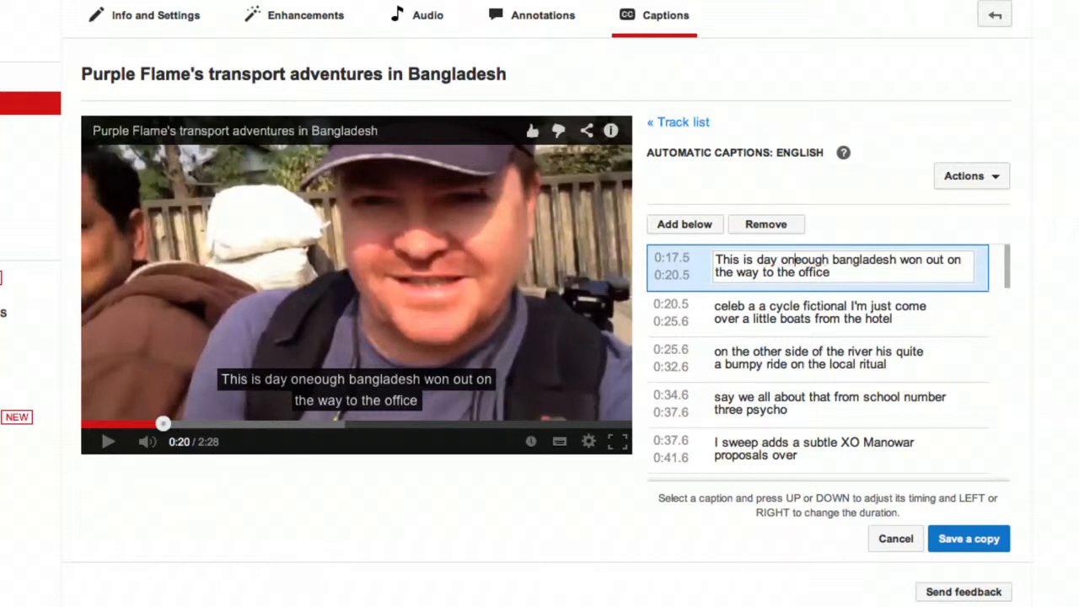
pyautogui.write('in')
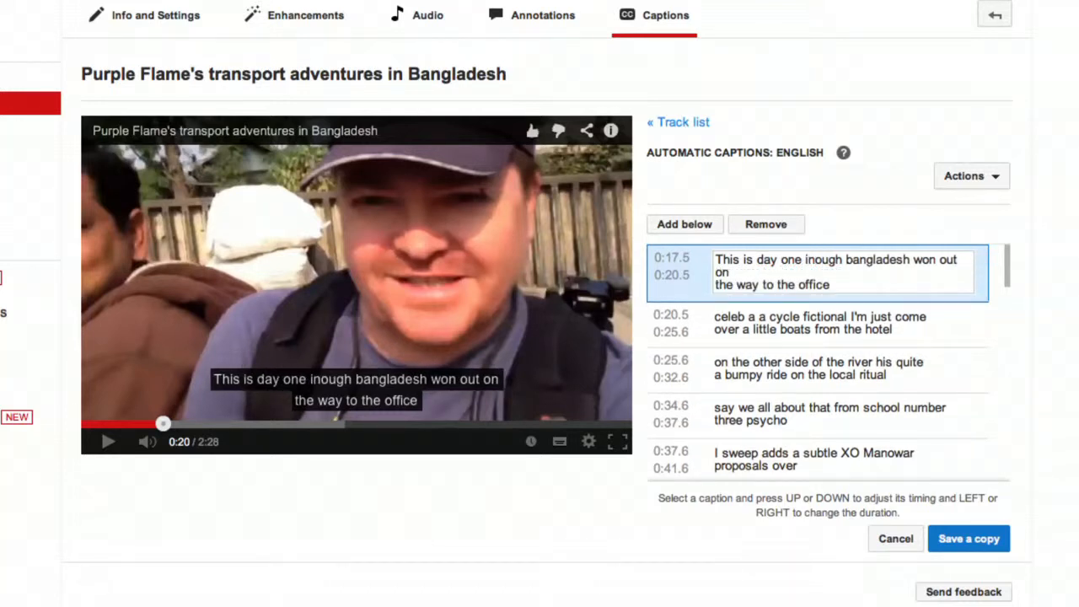
# Complete the first caption as "This is day one in Bangladesh and we're on the way to the office" and save a copy of the track
pyautogui.press('Delete')
pyautogui.press('Delete')
pyautogui.press('Delete')
pyautogui.press('Delete')
pyautogui.press('Delete')
pyautogui.press('Delete')
pyautogui.write('B')
pyautogui.moveTo(891, 263); pyautogui.dragTo(936, 263)
pyautogui.write('and we')
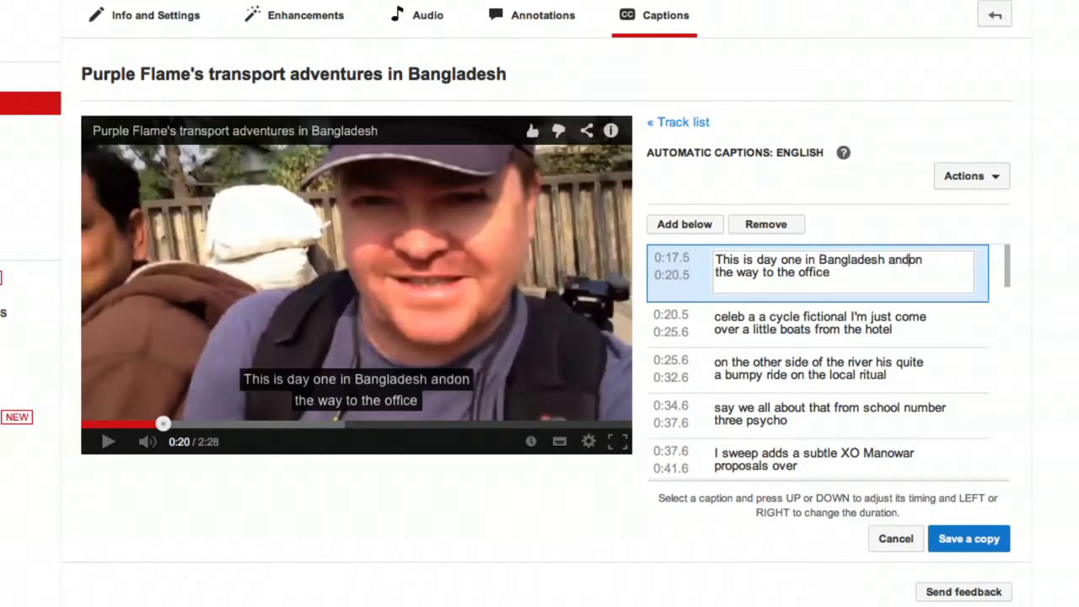
pyautogui.write("'re")
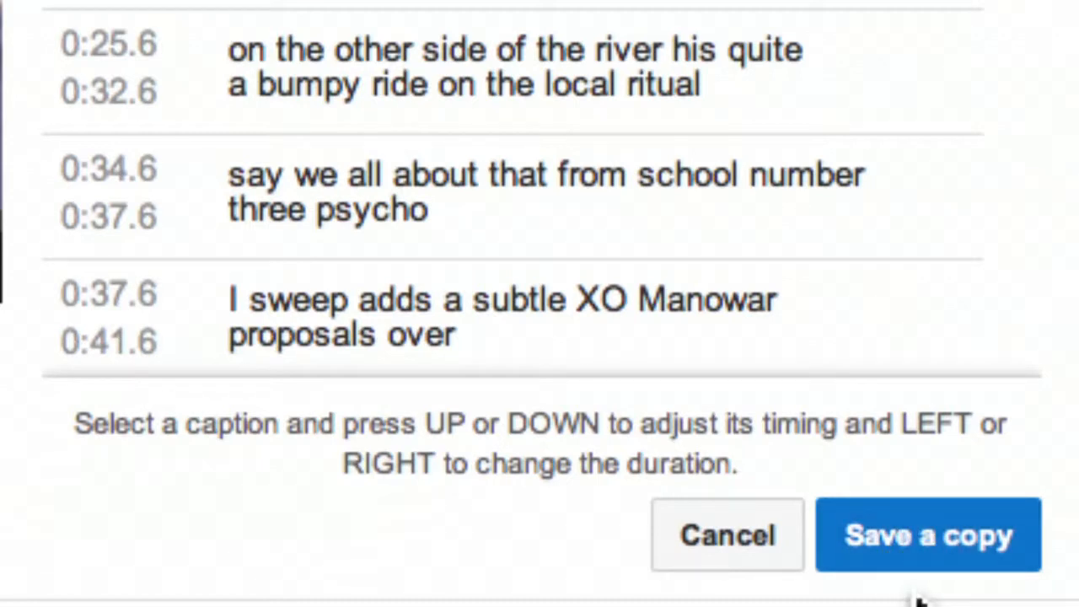
pyautogui.click(918, 544)
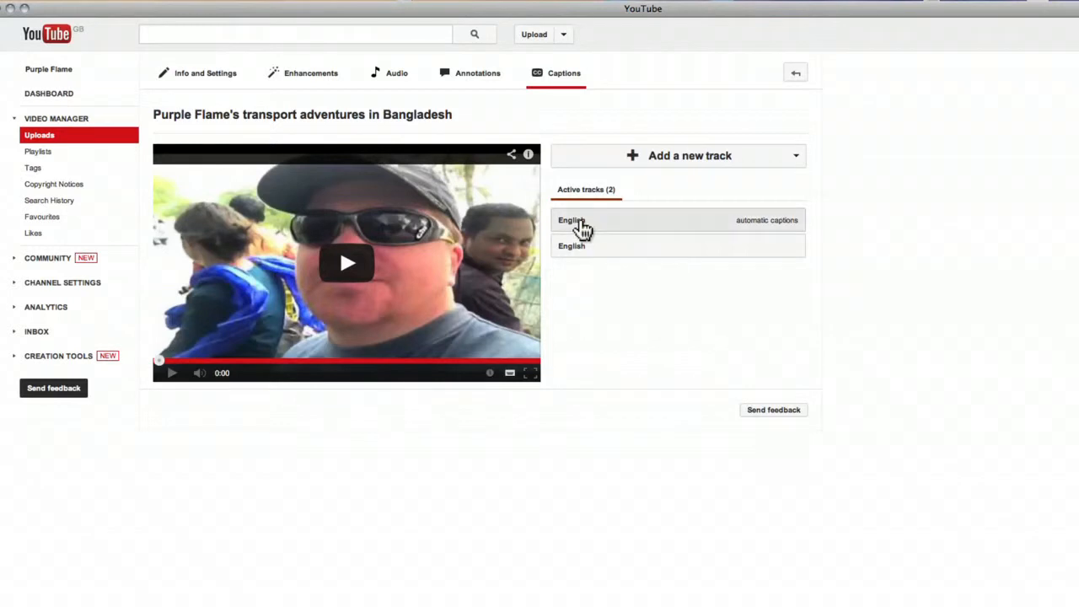
# Disable the automatic English caption track
pyautogui.click(582, 226)
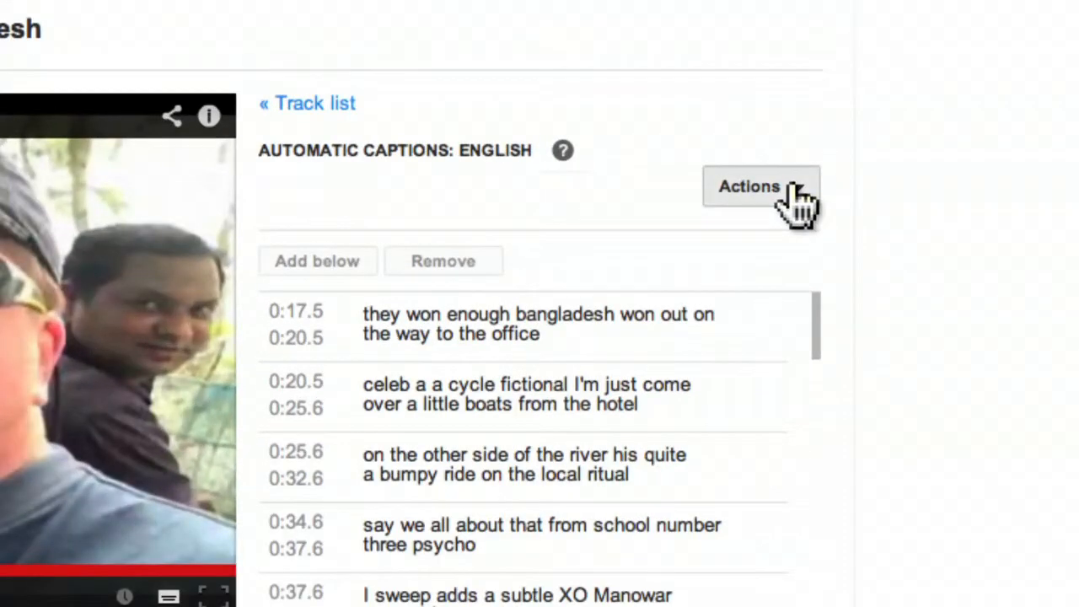
pyautogui.click(797, 199)
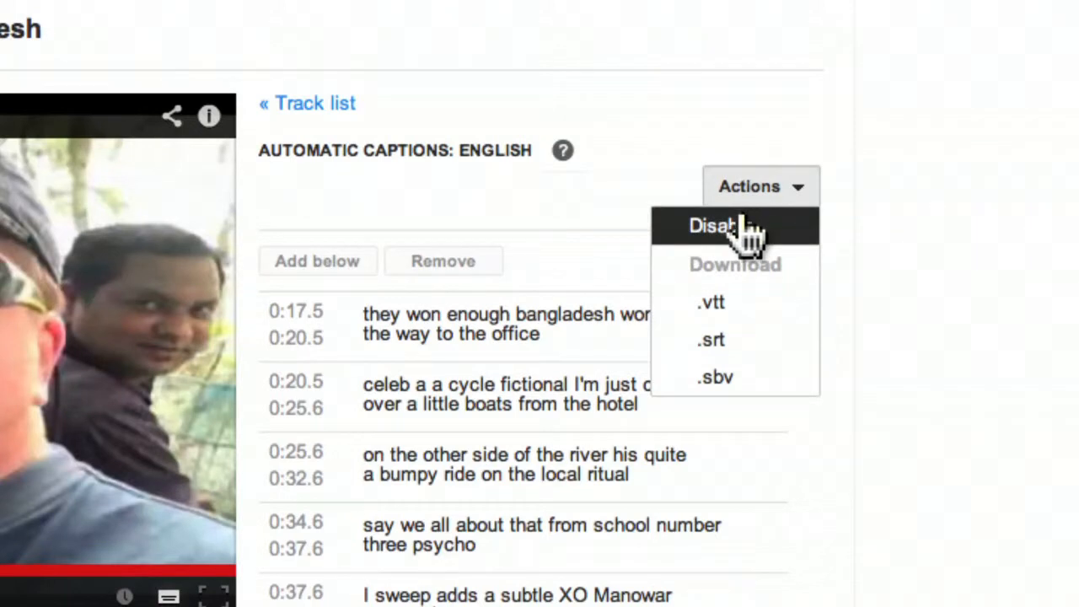
pyautogui.click(749, 228)
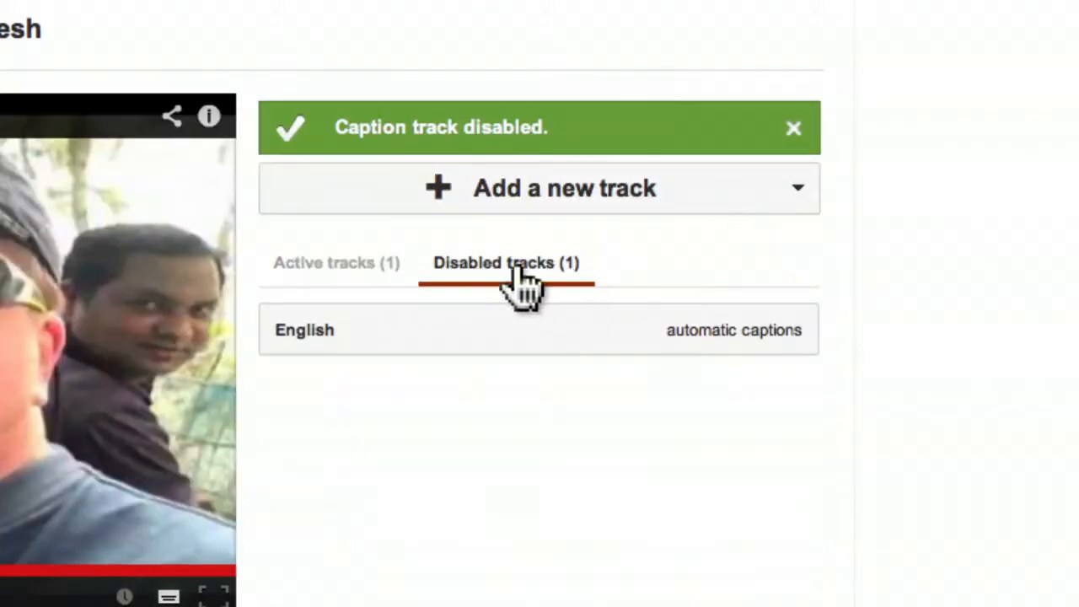
# Open the active English track for editing, play the video through its second caption, and pause at 0:25
pyautogui.click(393, 268)
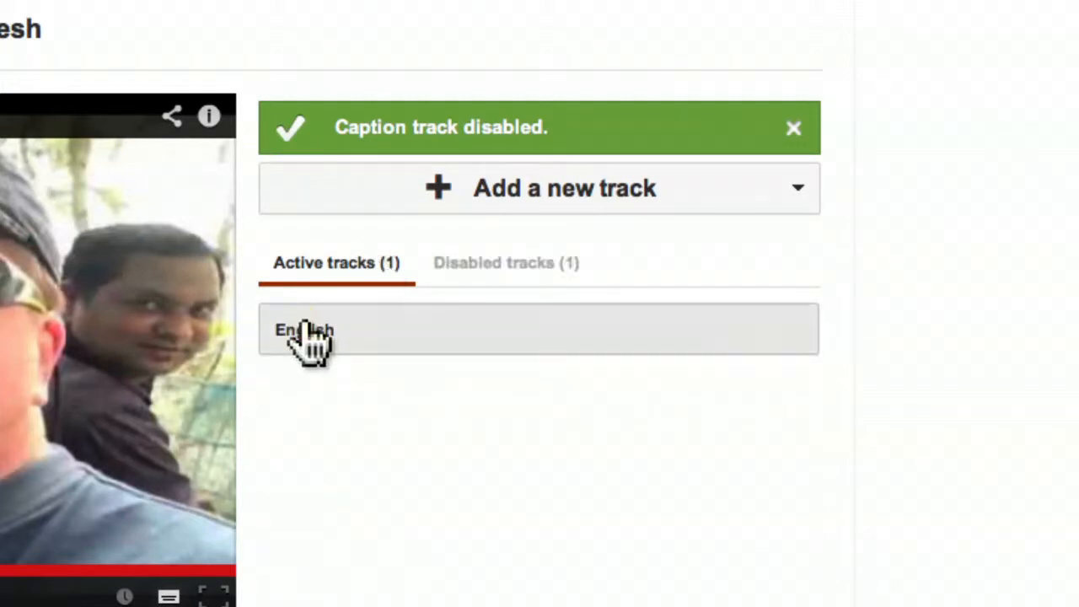
pyautogui.click(580, 305)
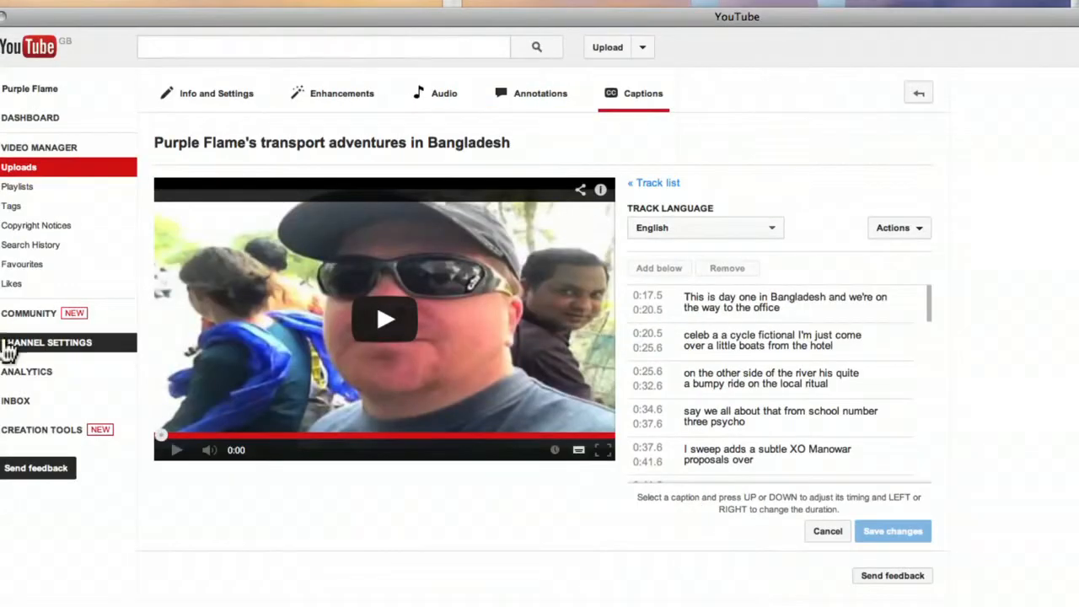
pyautogui.click(185, 453)
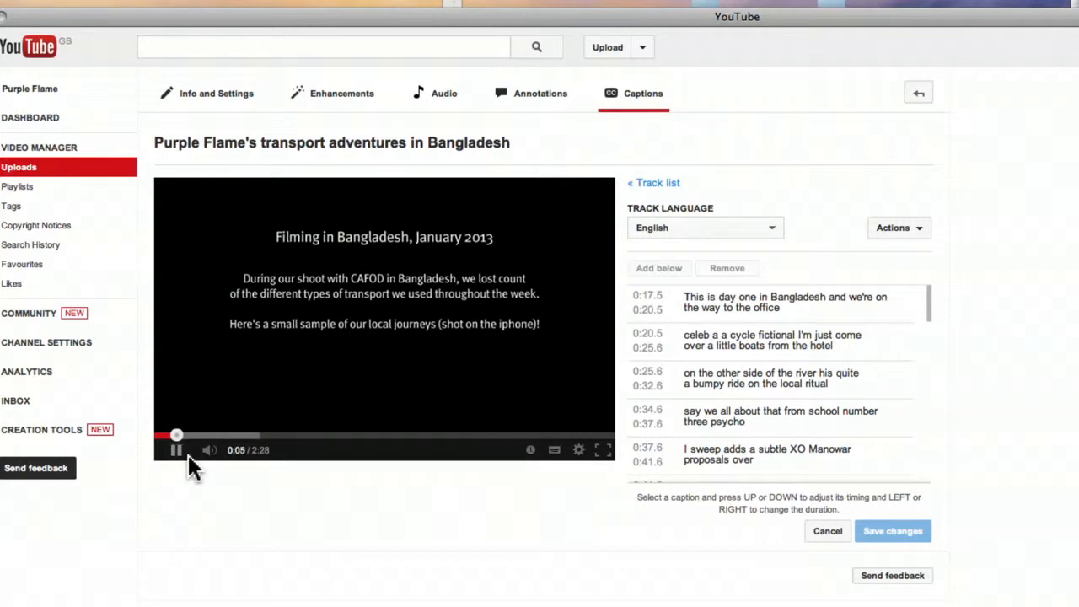
pyautogui.click(204, 434)
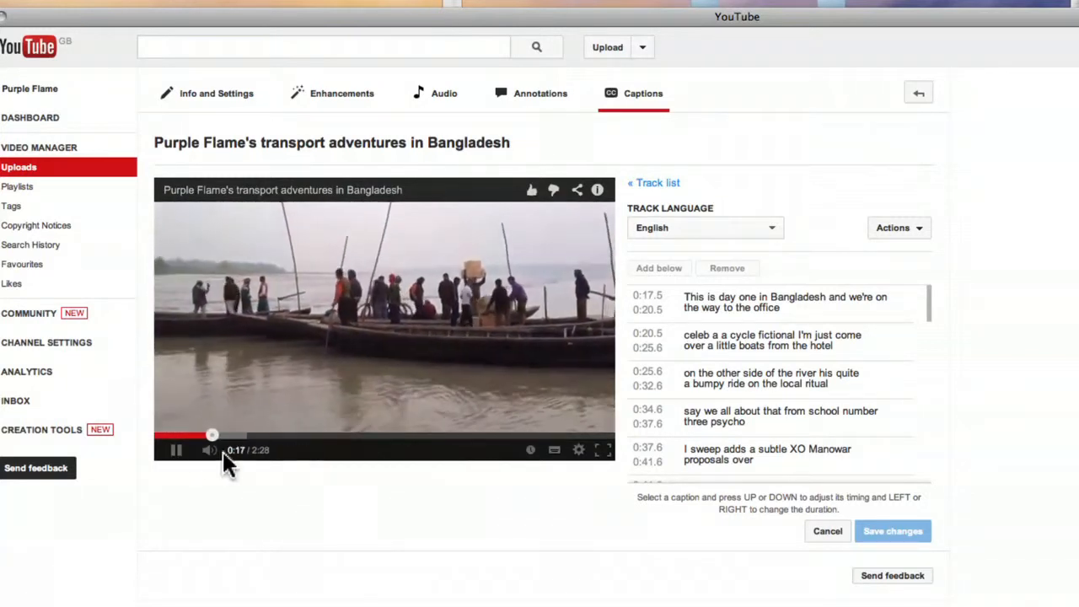
pyautogui.click(176, 450)
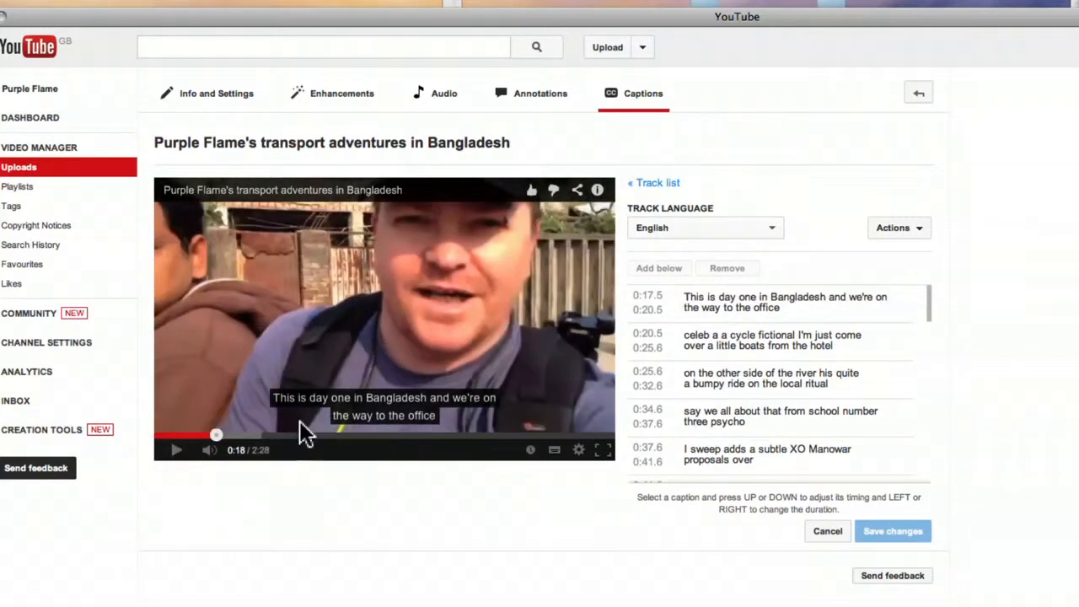
pyautogui.click(177, 451)
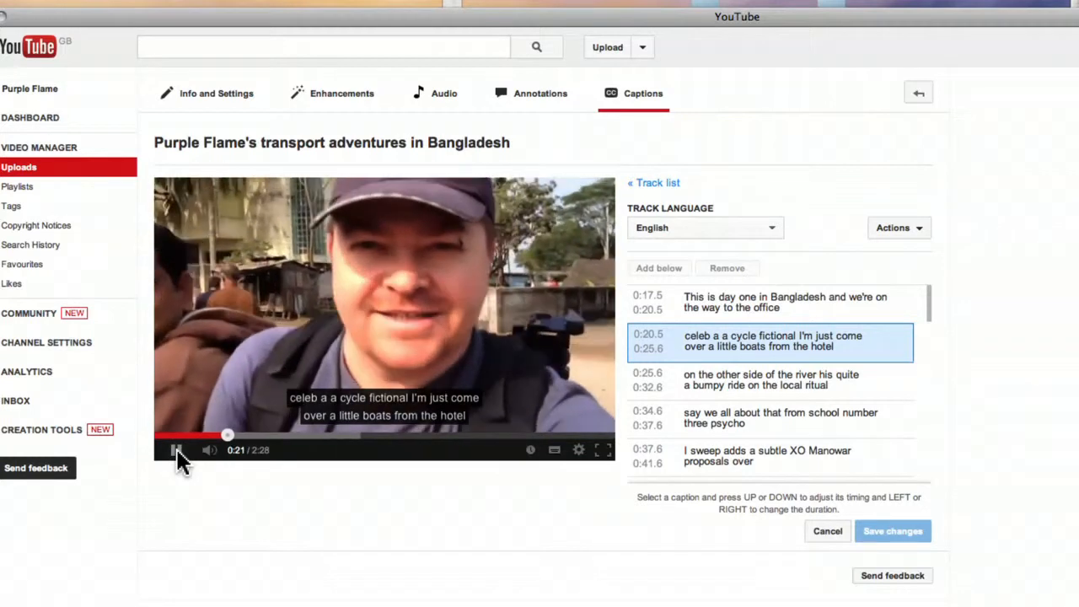
pyautogui.click(177, 451)
pyautogui.click(177, 451)
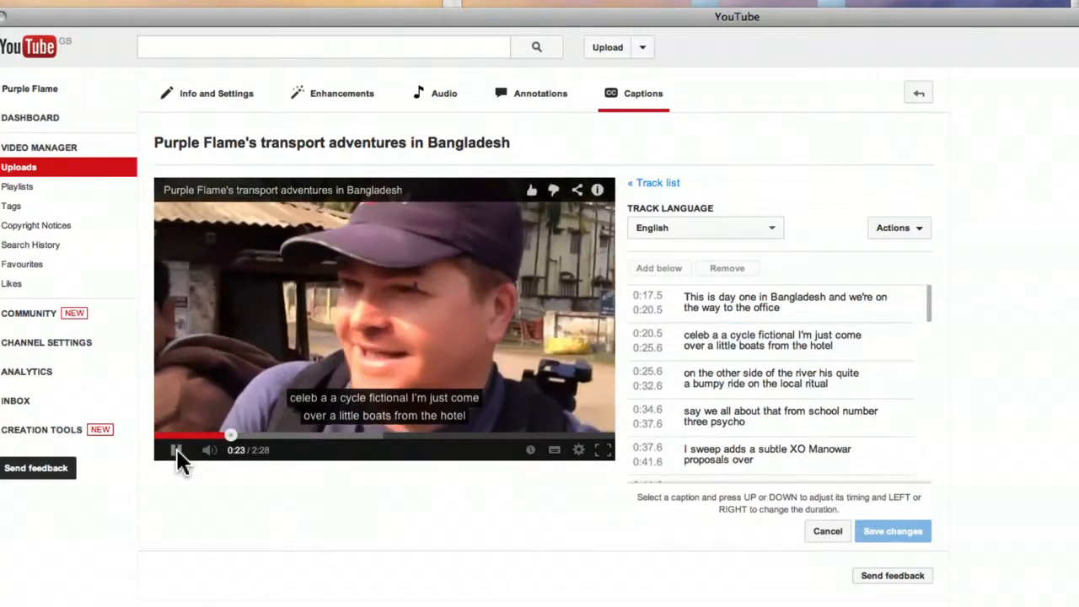
pyautogui.click(177, 452)
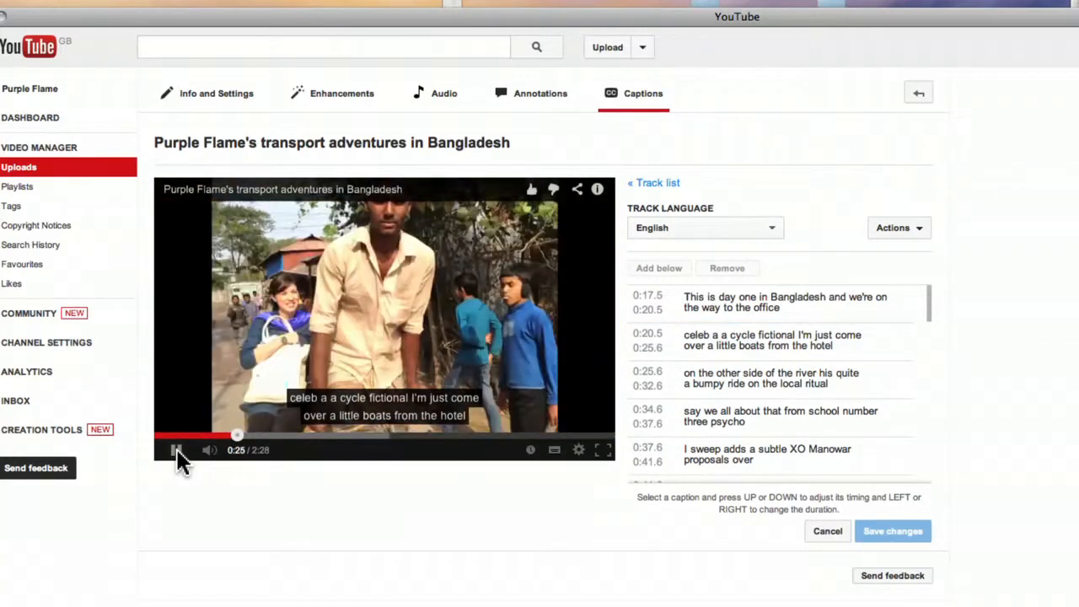
# Replace the second caption's text with "Sat on a cycle rickshaw - we've just come over on a little boat from the hotel"
pyautogui.click(709, 352)
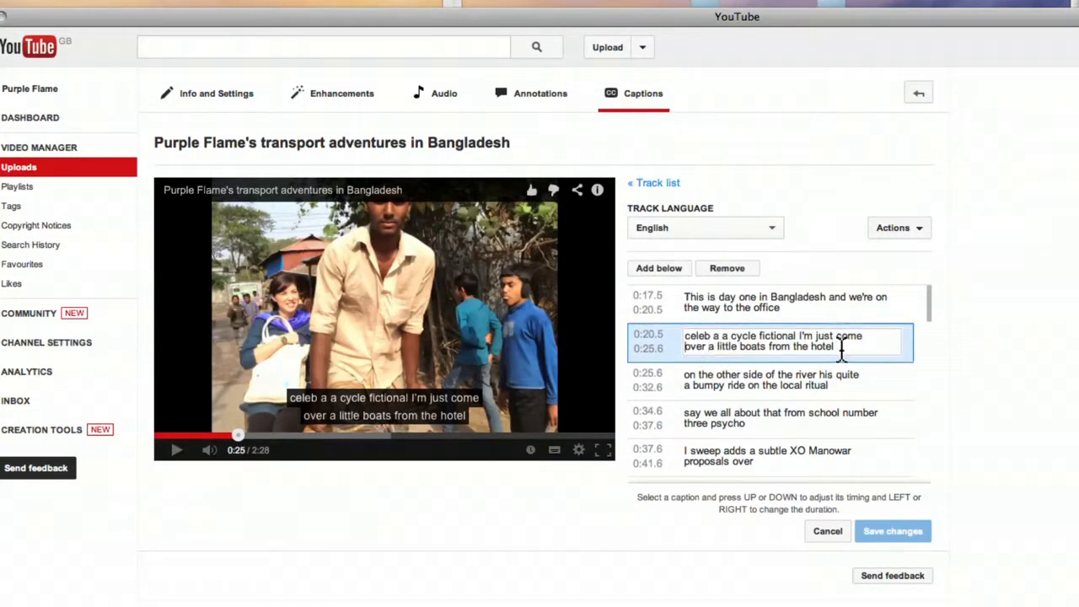
pyautogui.moveTo(840, 349); pyautogui.dragTo(713, 334)
pyautogui.press('super+a')
pyautogui.write('Sa')
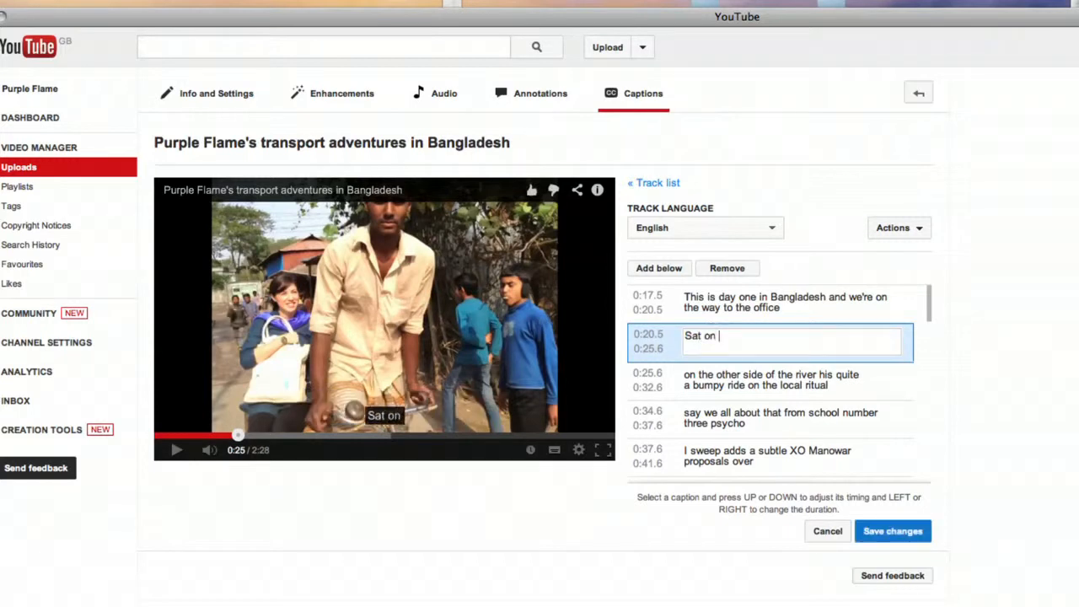
pyautogui.write('t on a cycle ricks')
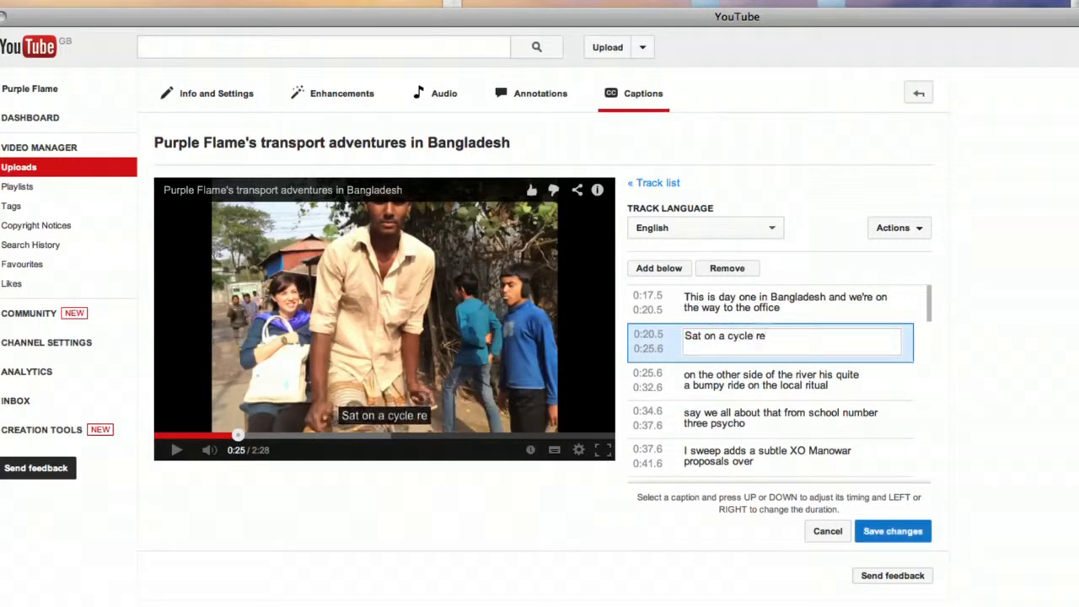
pyautogui.write("- we've just come ")
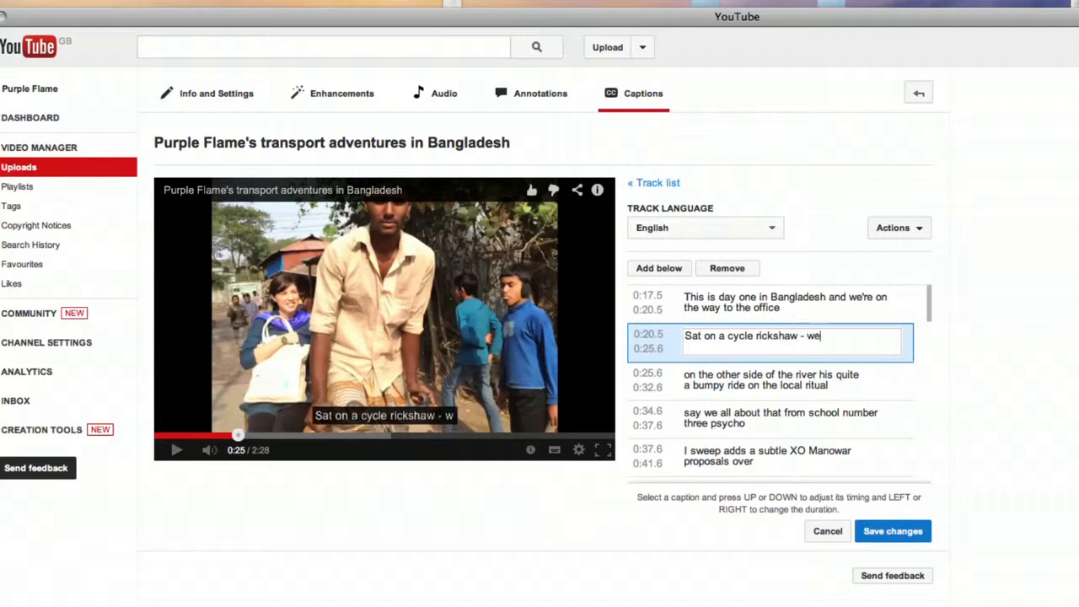
pyautogui.write('over')
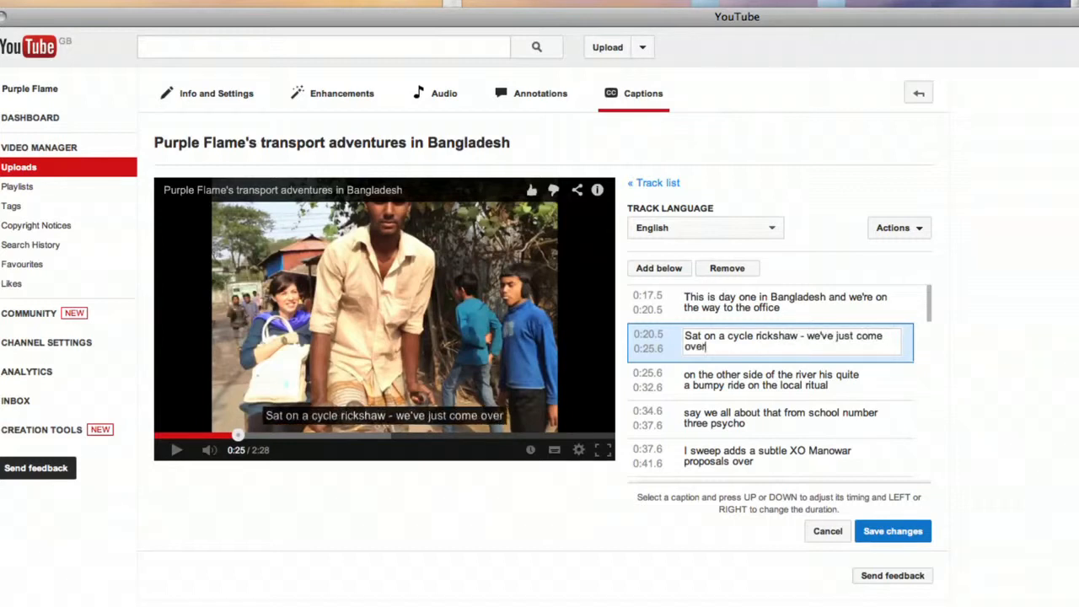
pyautogui.write(' on a little boat from the hotel')
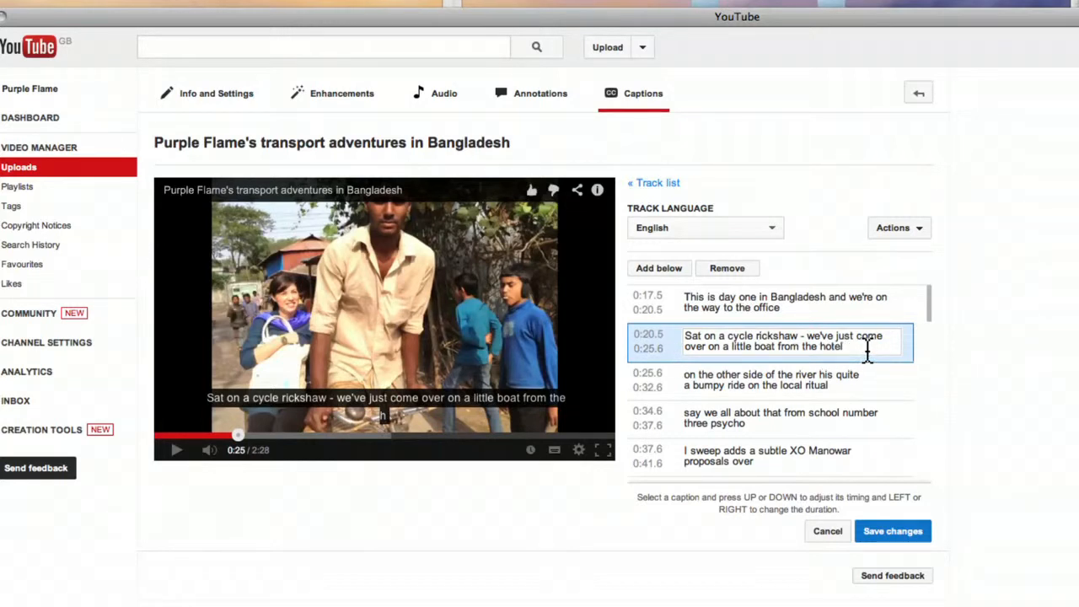
# Add a caption below the second one and shorten the second caption to "Sat on a cycle rickshaw -"
pyautogui.click(663, 270)
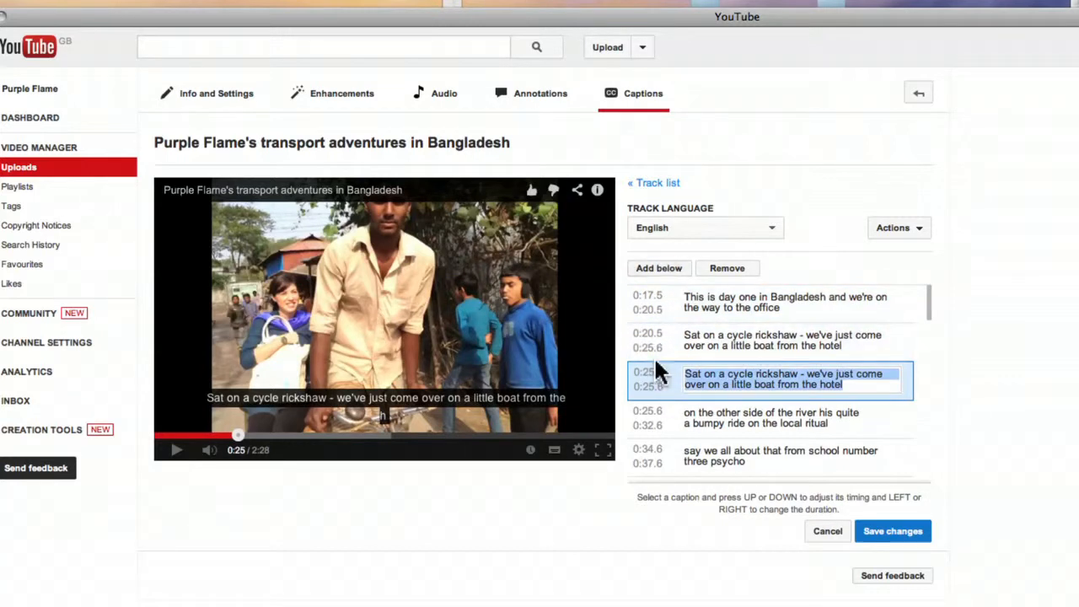
pyautogui.click(774, 351)
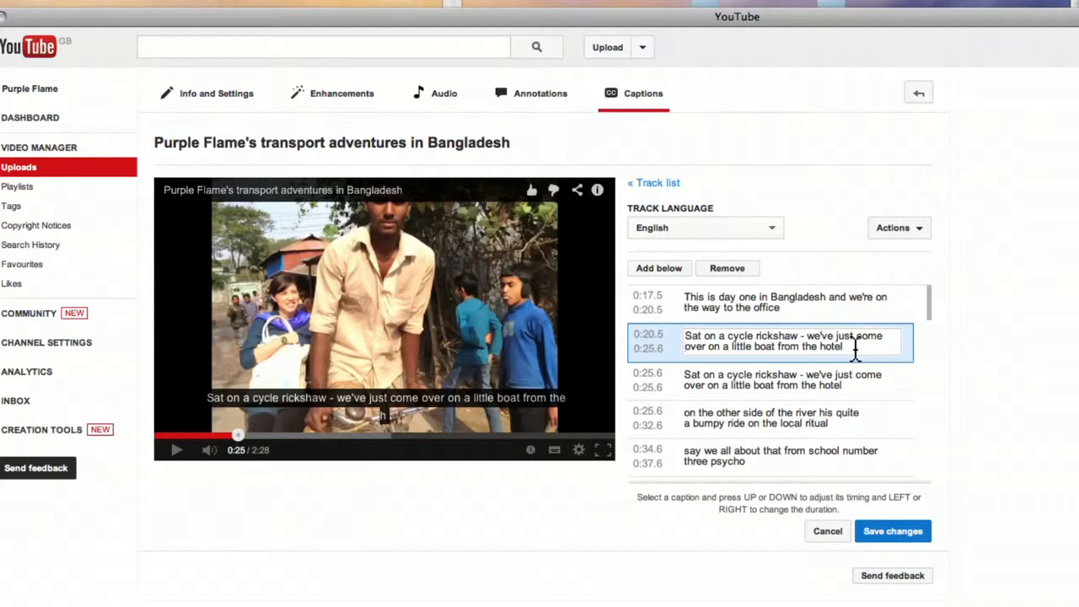
pyautogui.press('Delete')
pyautogui.press('Delete')
pyautogui.press('Delete')
pyautogui.press('Delete')
pyautogui.press('Delete')
pyautogui.press('Delete')
pyautogui.press('Delete')
pyautogui.press('Delete')
pyautogui.press('Delete')
pyautogui.press('Delete')
pyautogui.press('Delete')
pyautogui.press('Delete')
pyautogui.press('Delete')
pyautogui.press('Delete')
pyautogui.press('Delete')
pyautogui.press('Delete')
pyautogui.press('Delete')
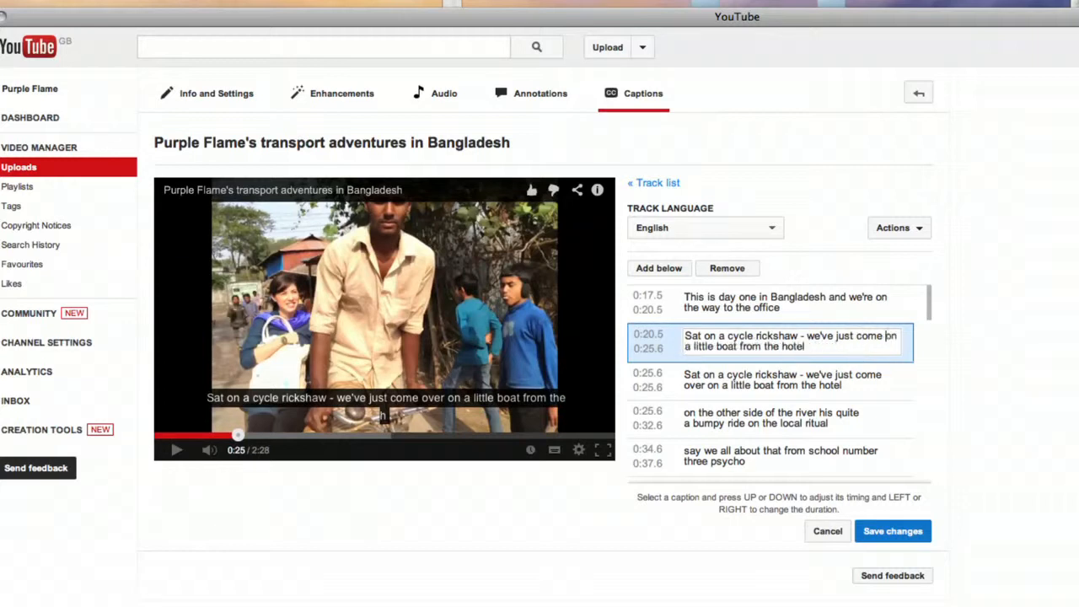
pyautogui.press('Delete')
pyautogui.press('Delete')
pyautogui.press('Delete')
pyautogui.press('Delete')
pyautogui.press('Delete')
pyautogui.press('Delete')
pyautogui.press('Delete')
pyautogui.press('Delete')
pyautogui.press('Delete')
pyautogui.press('Delete')
pyautogui.press('Delete')
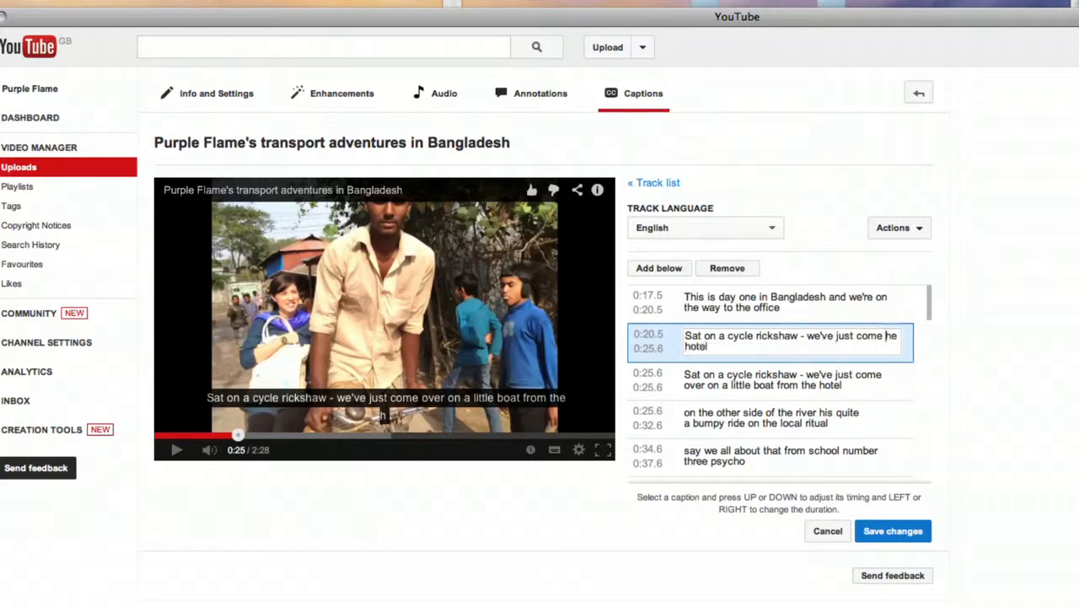
pyautogui.press('Delete')
pyautogui.press('Delete')
pyautogui.press('BackSpace')
pyautogui.press('BackSpace')
pyautogui.press('BackSpace')
pyautogui.press('BackSpace')
pyautogui.press('BackSpace')
pyautogui.press('BackSpace')
pyautogui.press('BackSpace')
pyautogui.press('BackSpace')
pyautogui.press('BackSpace')
pyautogui.press('BackSpace')
pyautogui.press('BackSpace')
pyautogui.press('BackSpace')
pyautogui.press('BackSpace')
pyautogui.press('BackSpace')
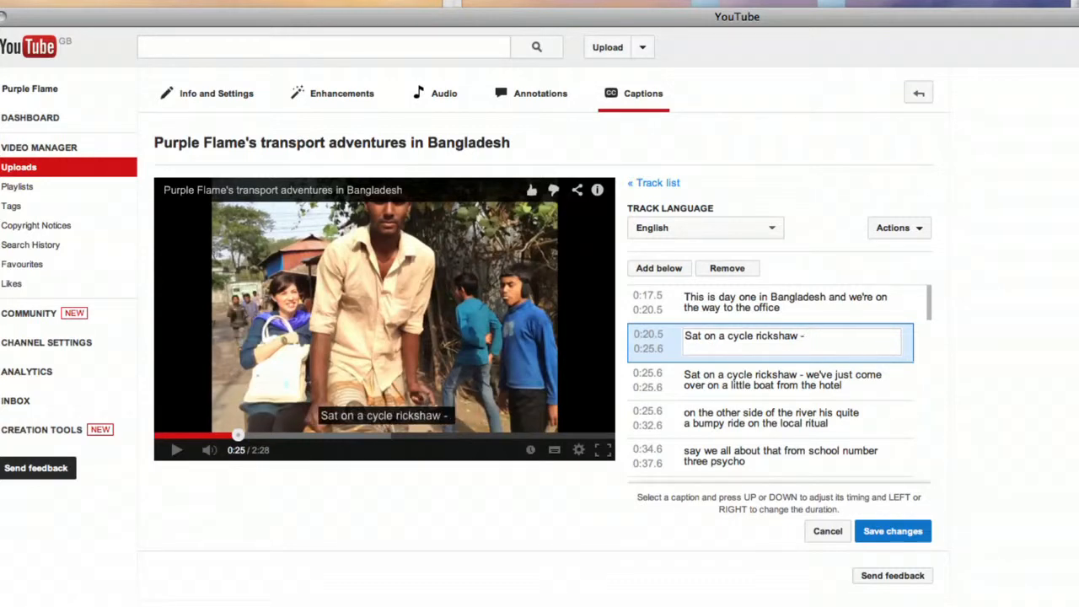
# Trim the opening words of the added third caption so it reads "- we've just come over on a little boat from the hotel"
pyautogui.click(788, 382)
pyautogui.click(802, 373)
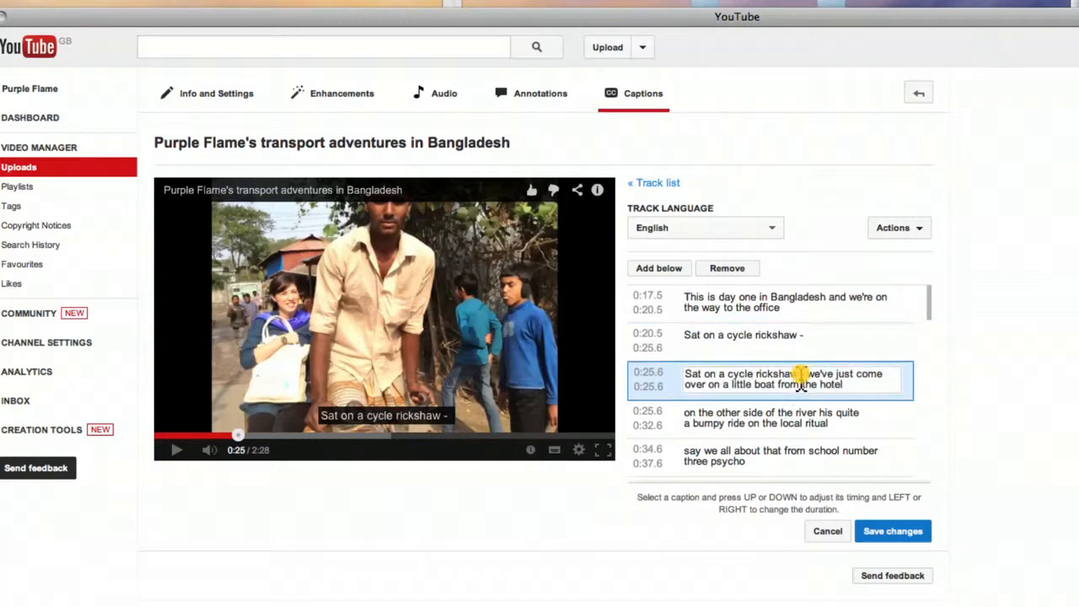
pyautogui.press('BackSpace')
pyautogui.press('BackSpace')
pyautogui.press('BackSpace')
pyautogui.press('BackSpace')
pyautogui.press('BackSpace')
pyautogui.press('BackSpace')
pyautogui.press('BackSpace')
pyautogui.press('BackSpace')
pyautogui.press('BackSpace')
pyautogui.press('BackSpace')
pyautogui.press('BackSpace')
pyautogui.press('BackSpace')
pyautogui.press('BackSpace')
pyautogui.press('BackSpace')
pyautogui.press('BackSpace')
pyautogui.press('BackSpace')
pyautogui.press('BackSpace')
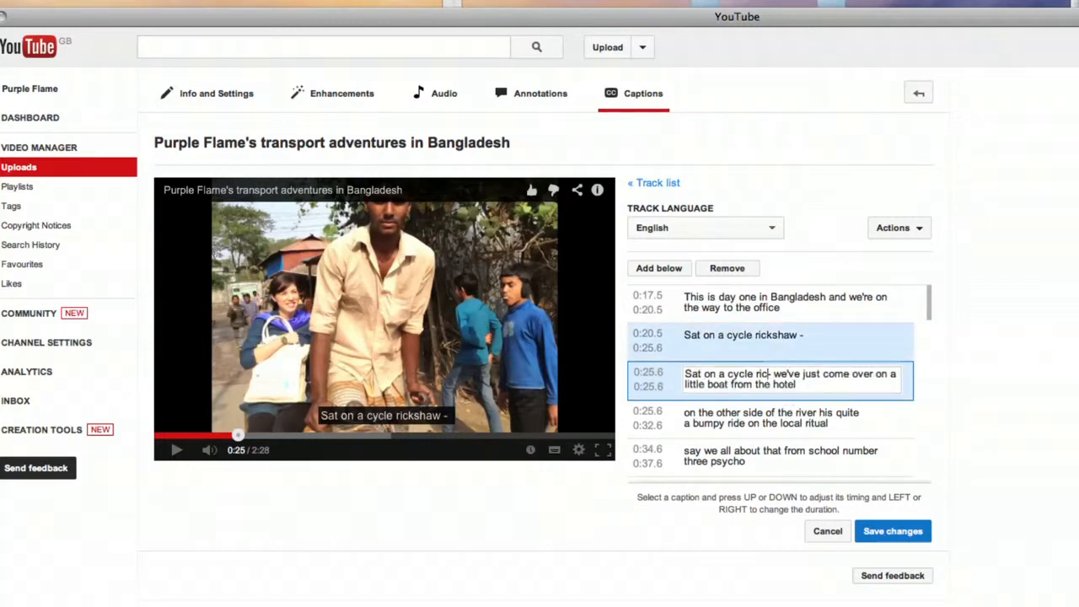
pyautogui.press('BackSpace')
pyautogui.press('BackSpace')
pyautogui.press('BackSpace')
pyautogui.press('BackSpace')
pyautogui.press('BackSpace')
pyautogui.press('BackSpace')
pyautogui.press('BackSpace')
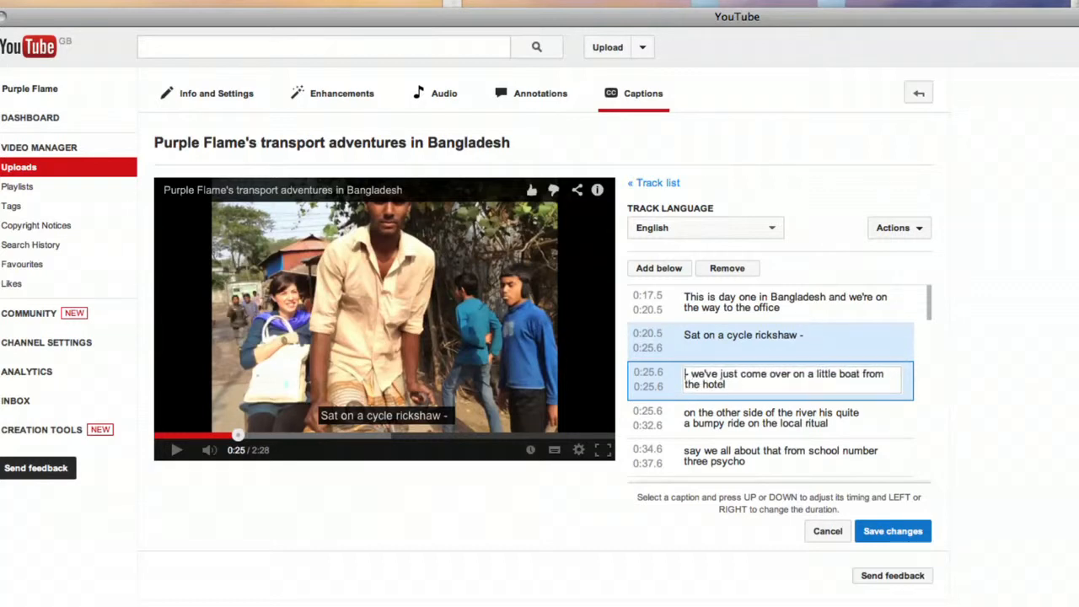
# Set the second caption's end time and the third caption's start time to 0:23.6
pyautogui.click(650, 354)
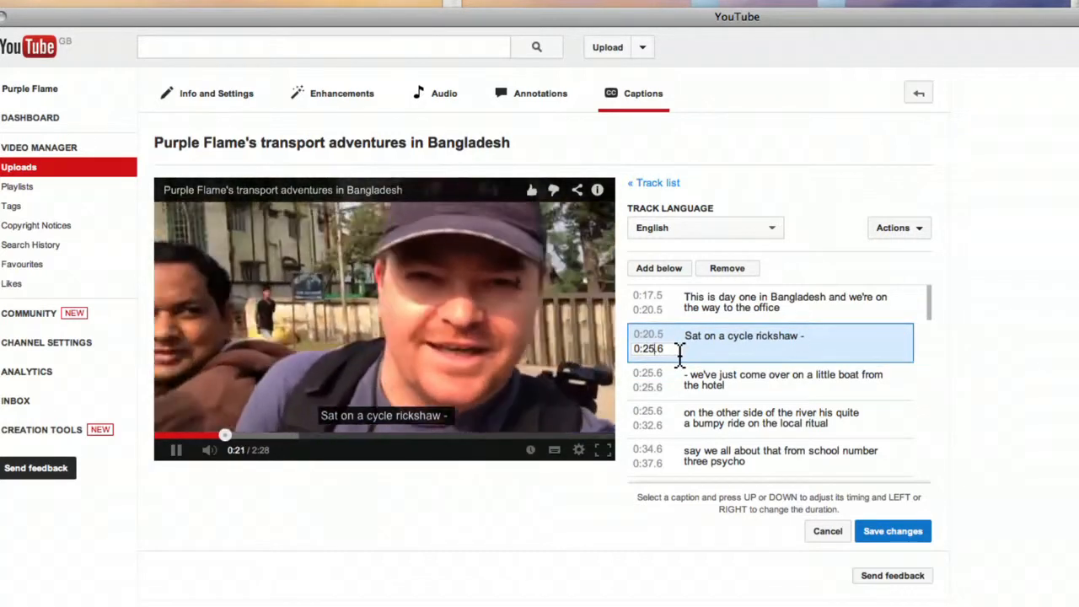
pyautogui.press('BackSpace')
pyautogui.write('3')
pyautogui.click(647, 373)
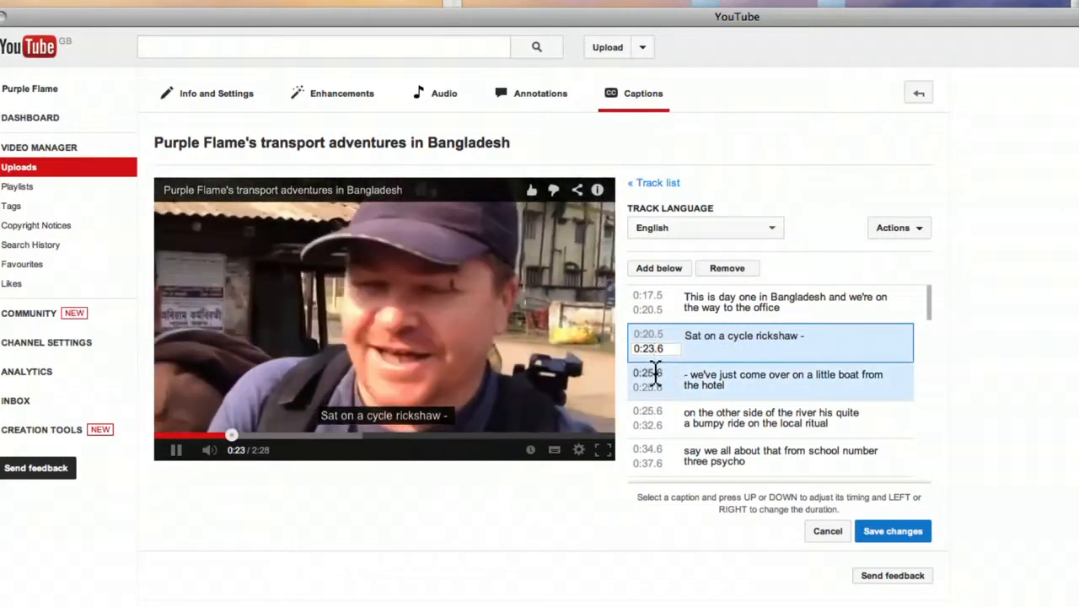
pyautogui.press('BackSpace')
pyautogui.write('3')
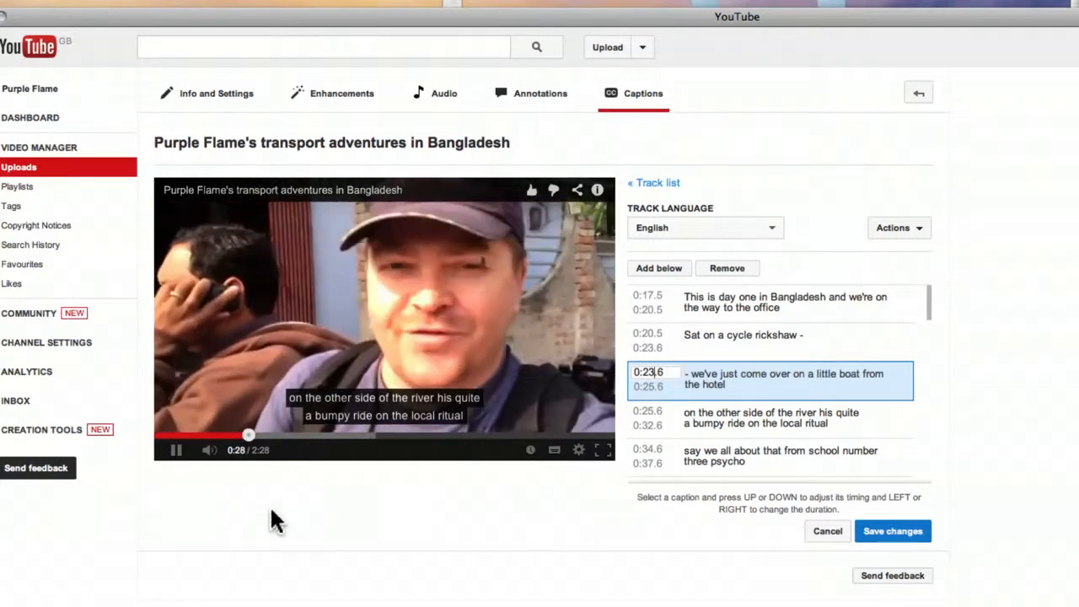
# Replay the second caption and reword it as "Sat on the back of a cycle rickshaw -"
pyautogui.click(722, 344)
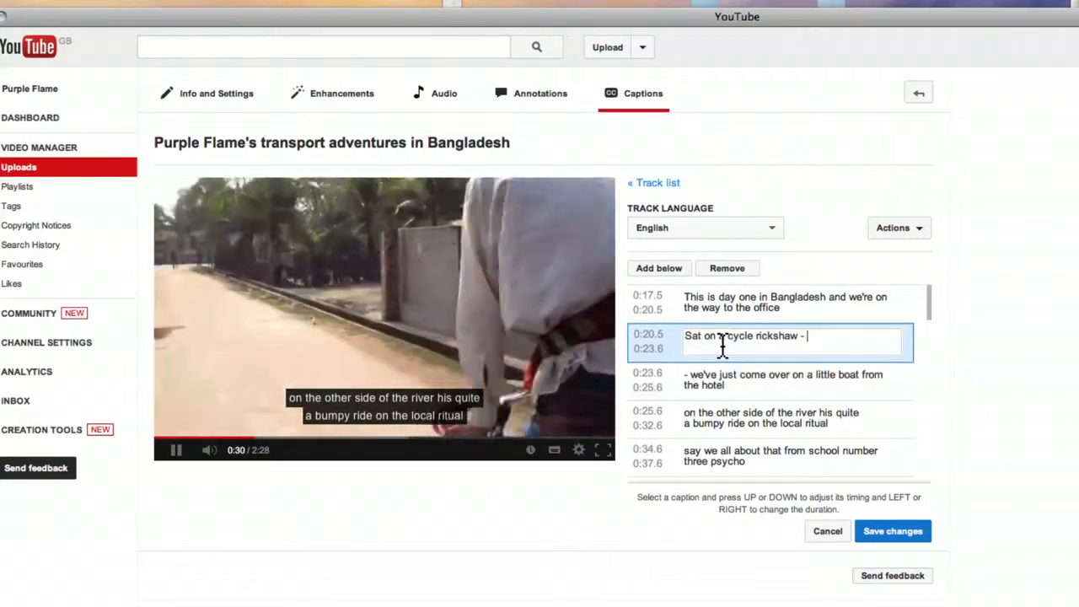
pyautogui.click(659, 336)
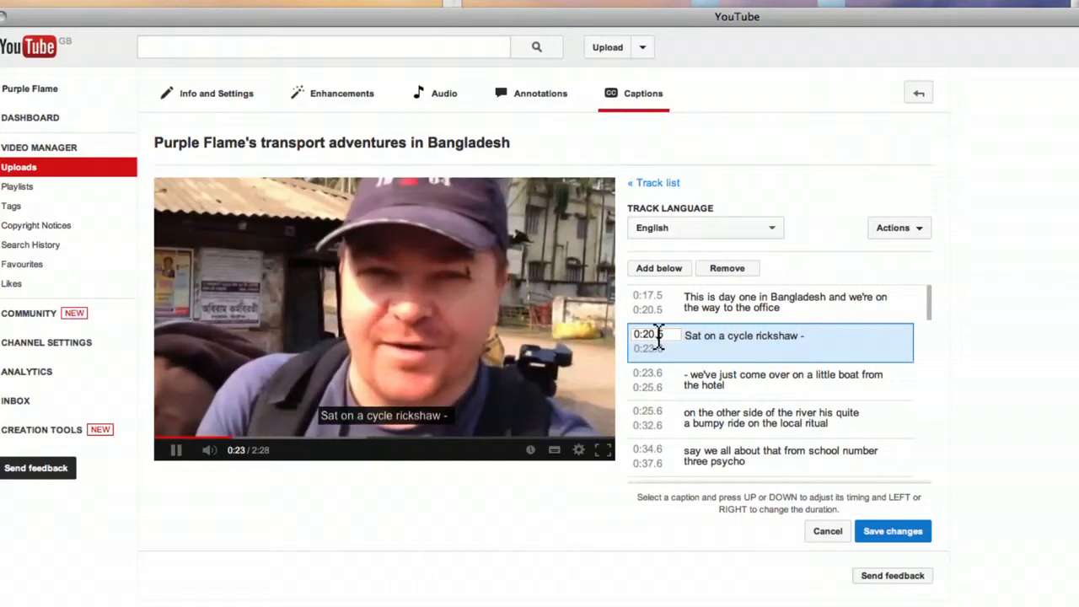
pyautogui.click(718, 336)
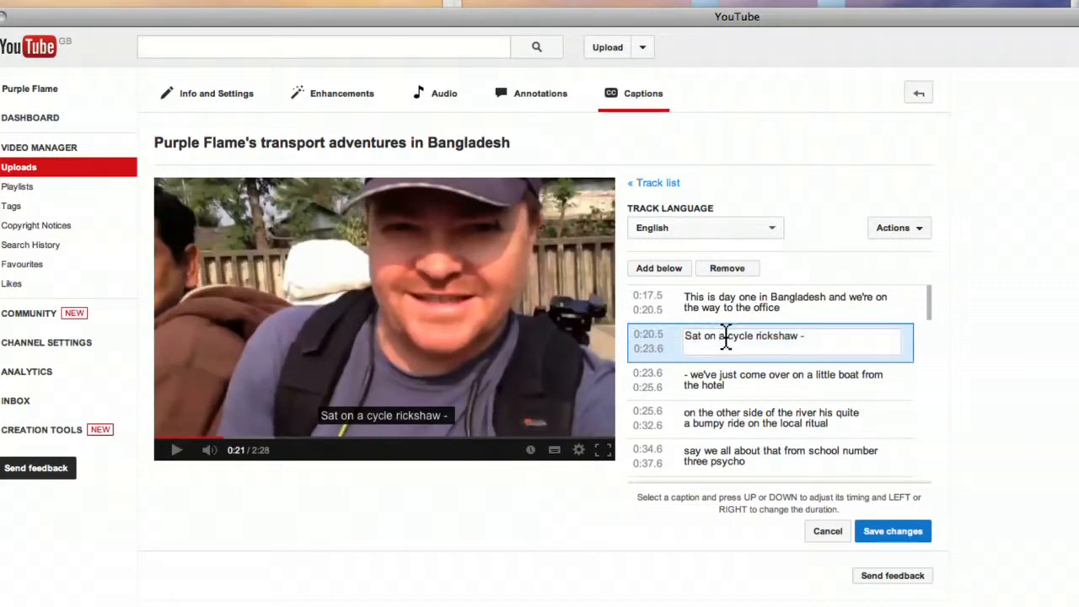
pyautogui.write('the back of')
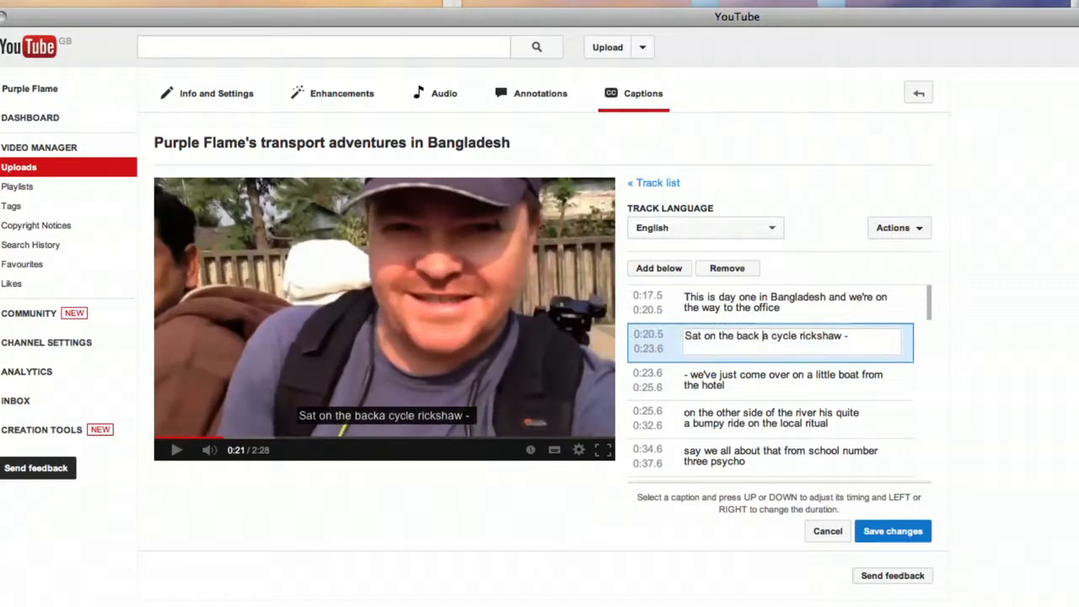
# Play the third caption from its start time to check it, and save the changes to the English track
pyautogui.click(658, 377)
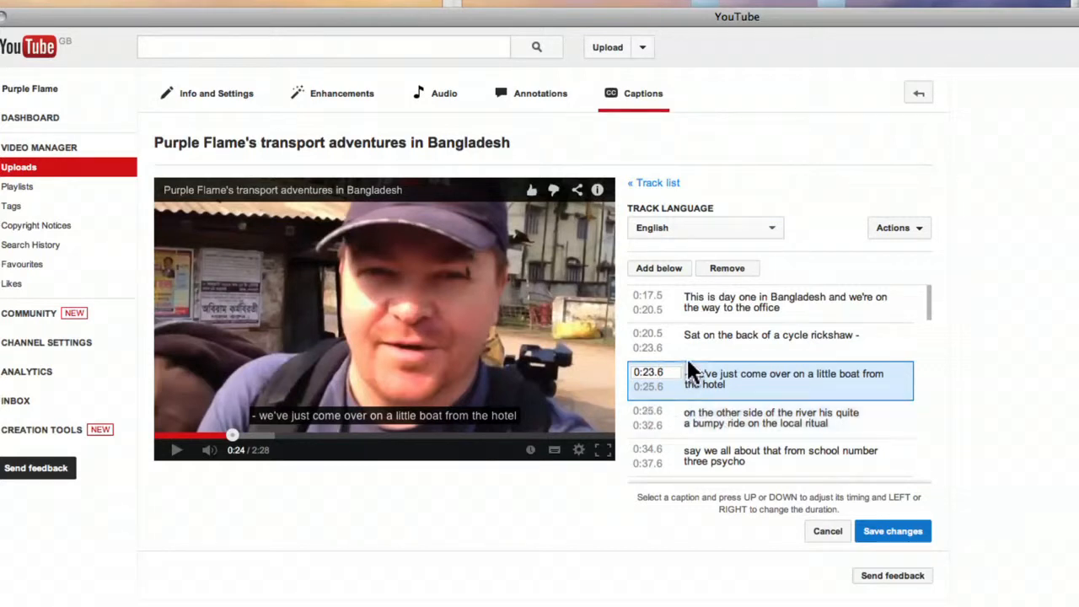
pyautogui.click(765, 375)
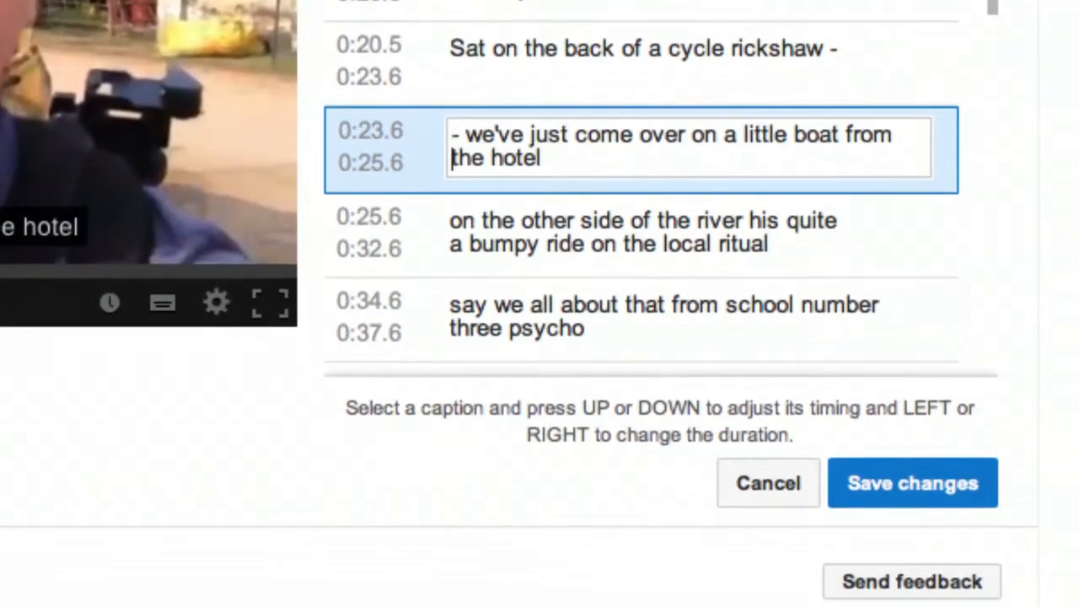
pyautogui.click(902, 485)
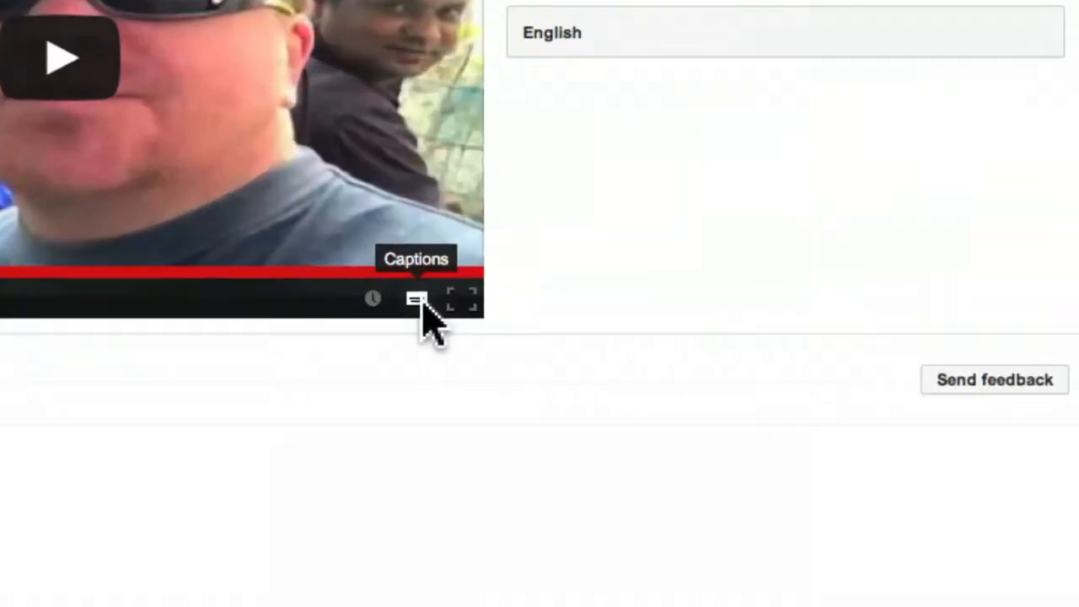
# Open the caption options in the video preview to check which caption track is offered
pyautogui.click(422, 302)
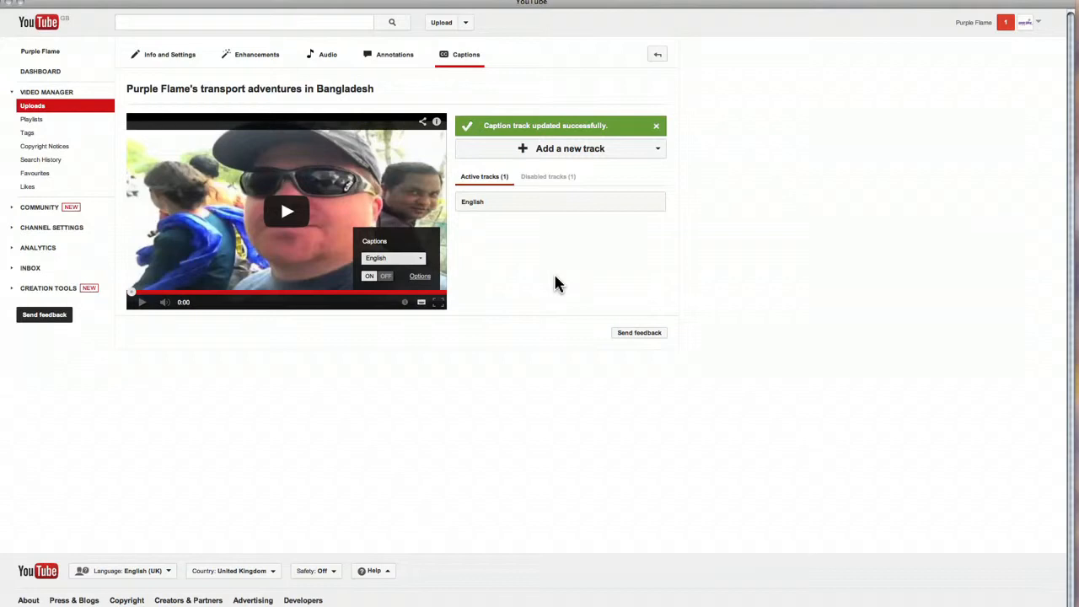
# Start a new Transcribe and sync caption track, set its track language to French, and go to the empty video transcript
pyautogui.click(546, 152)
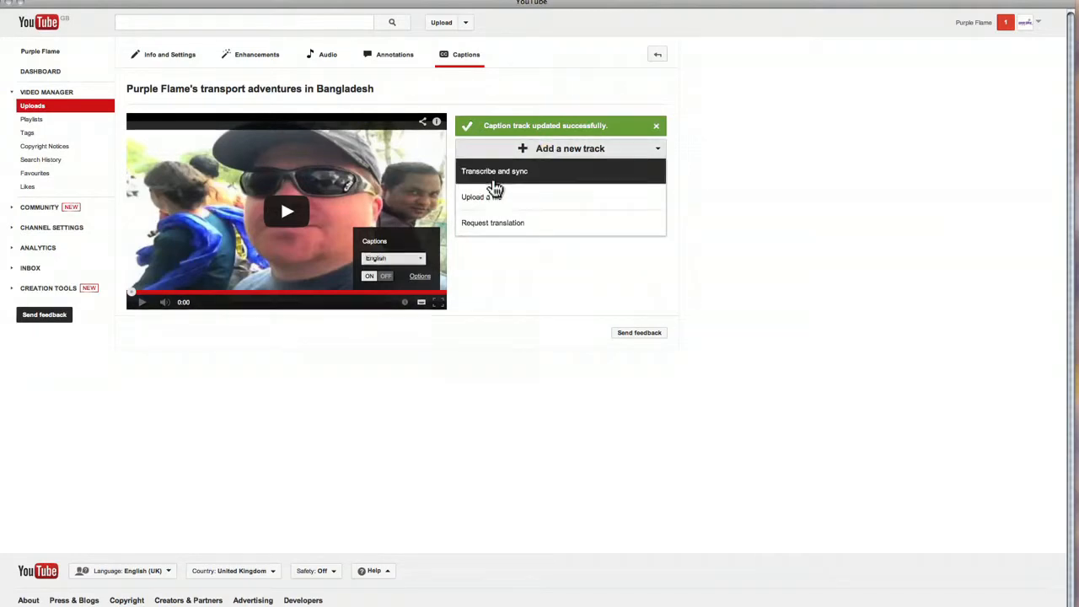
pyautogui.click(496, 175)
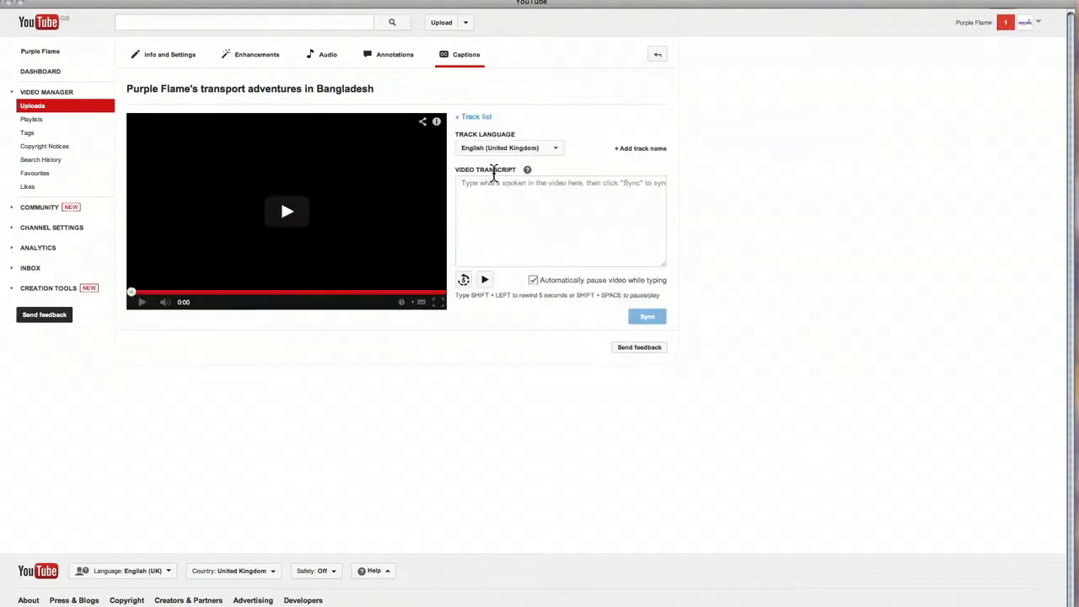
pyautogui.click(556, 152)
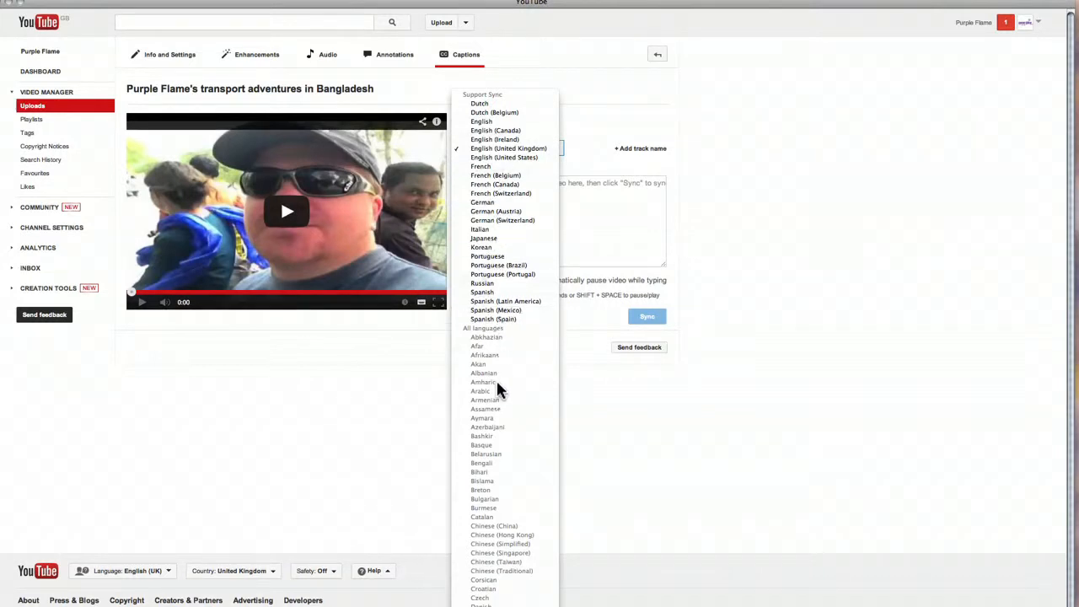
pyautogui.scroll(-3, 499, 463)
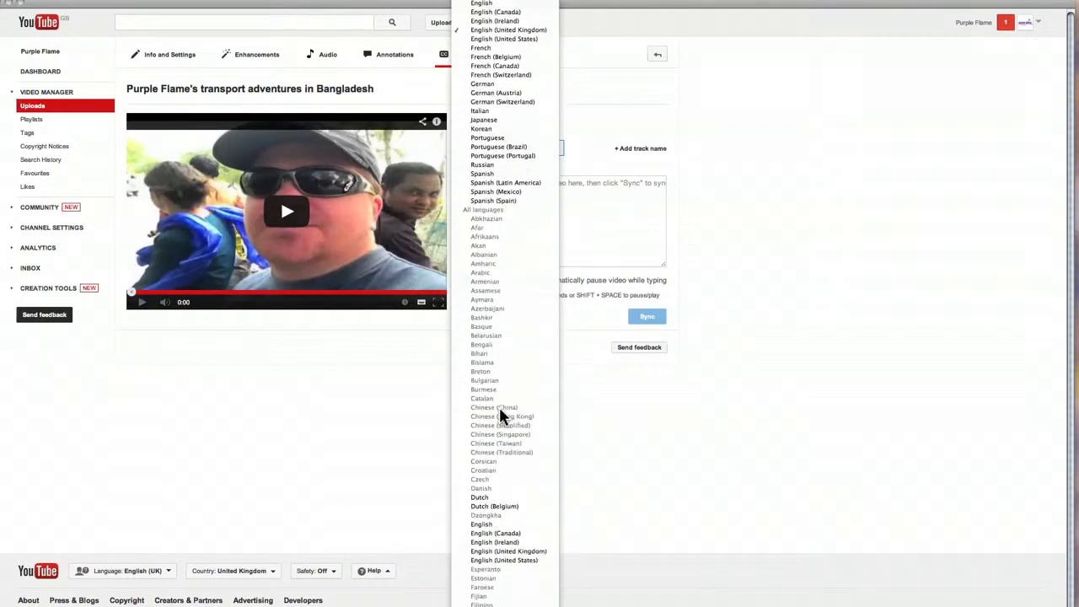
pyautogui.click(484, 49)
pyautogui.click(497, 213)
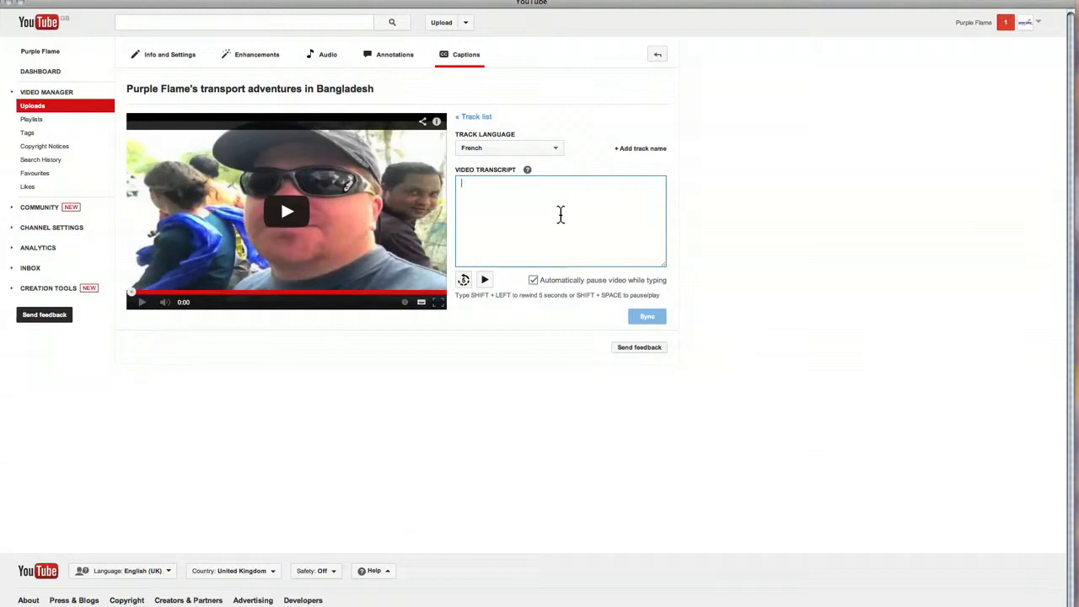
pyautogui.click(260, 351)
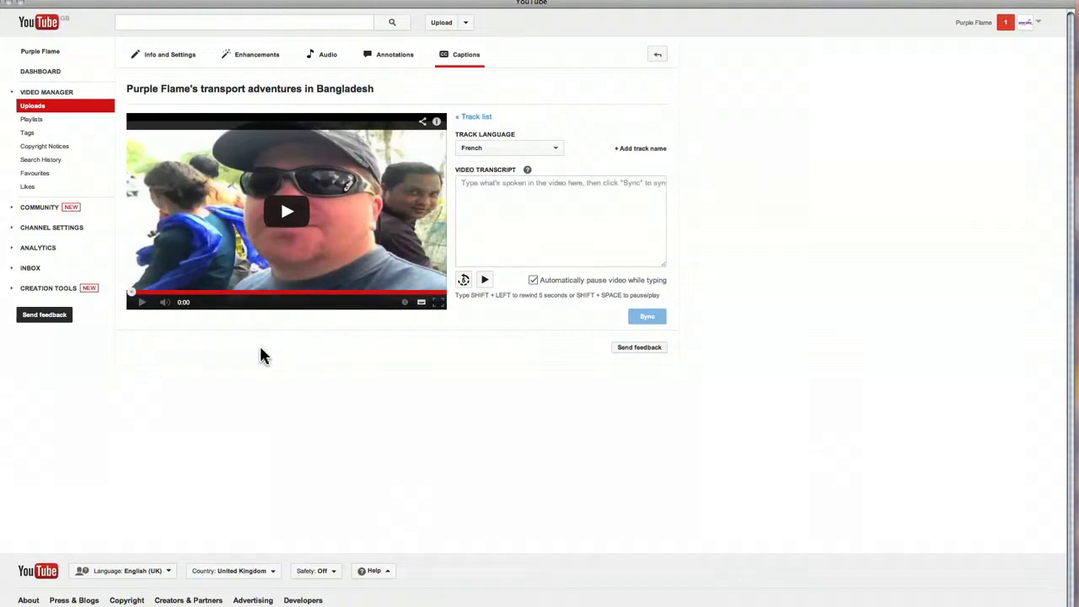